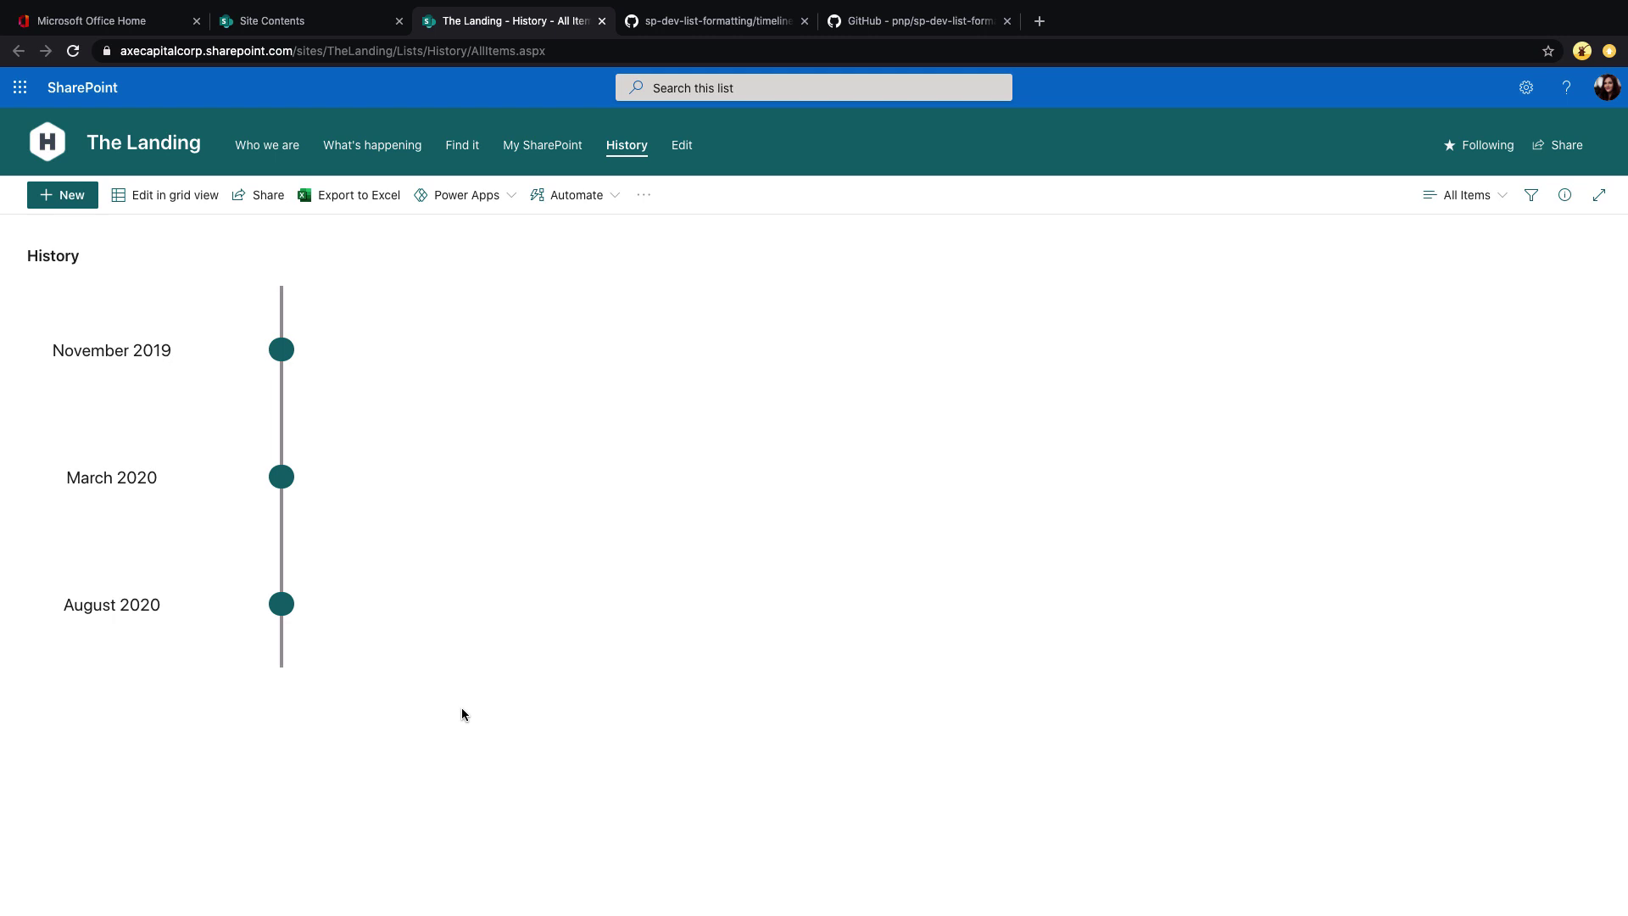
Step: Switch from the SharePoint History list to the pnp/sp-dev-list-formatting GitHub tab
{"action": "key", "text": "ctrl+Tab"}
{"action": "key", "text": "ctrl+Tab"}
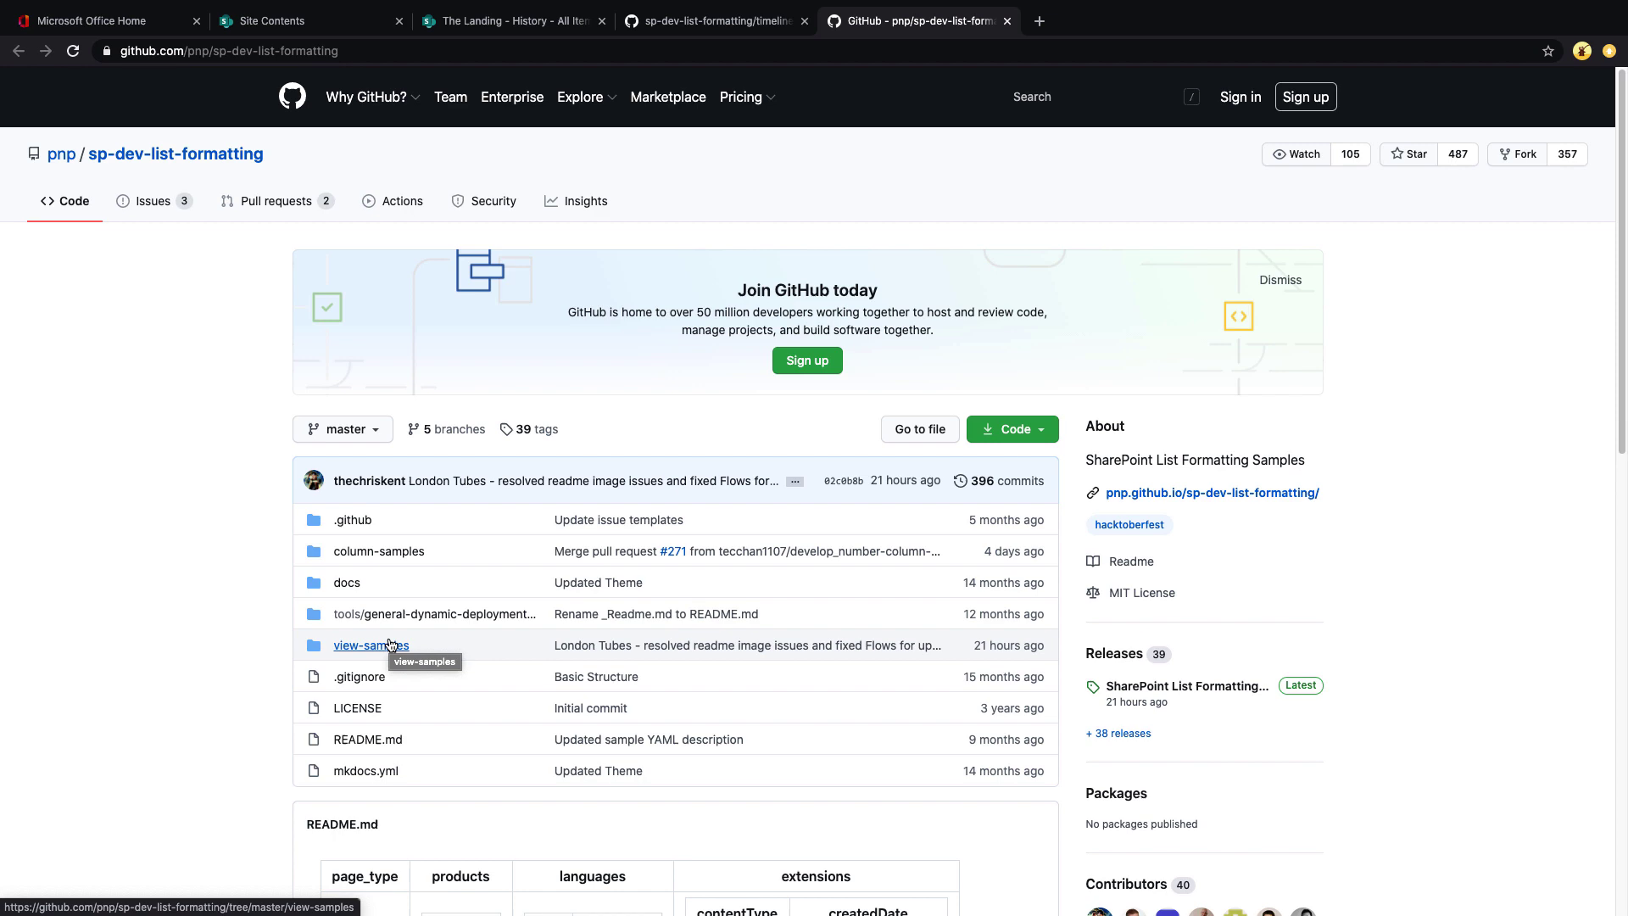
Step: Open view-samples > timeline-format and read through its Timeline Format README
{"action": "left_click", "coordinate": [390, 645]}
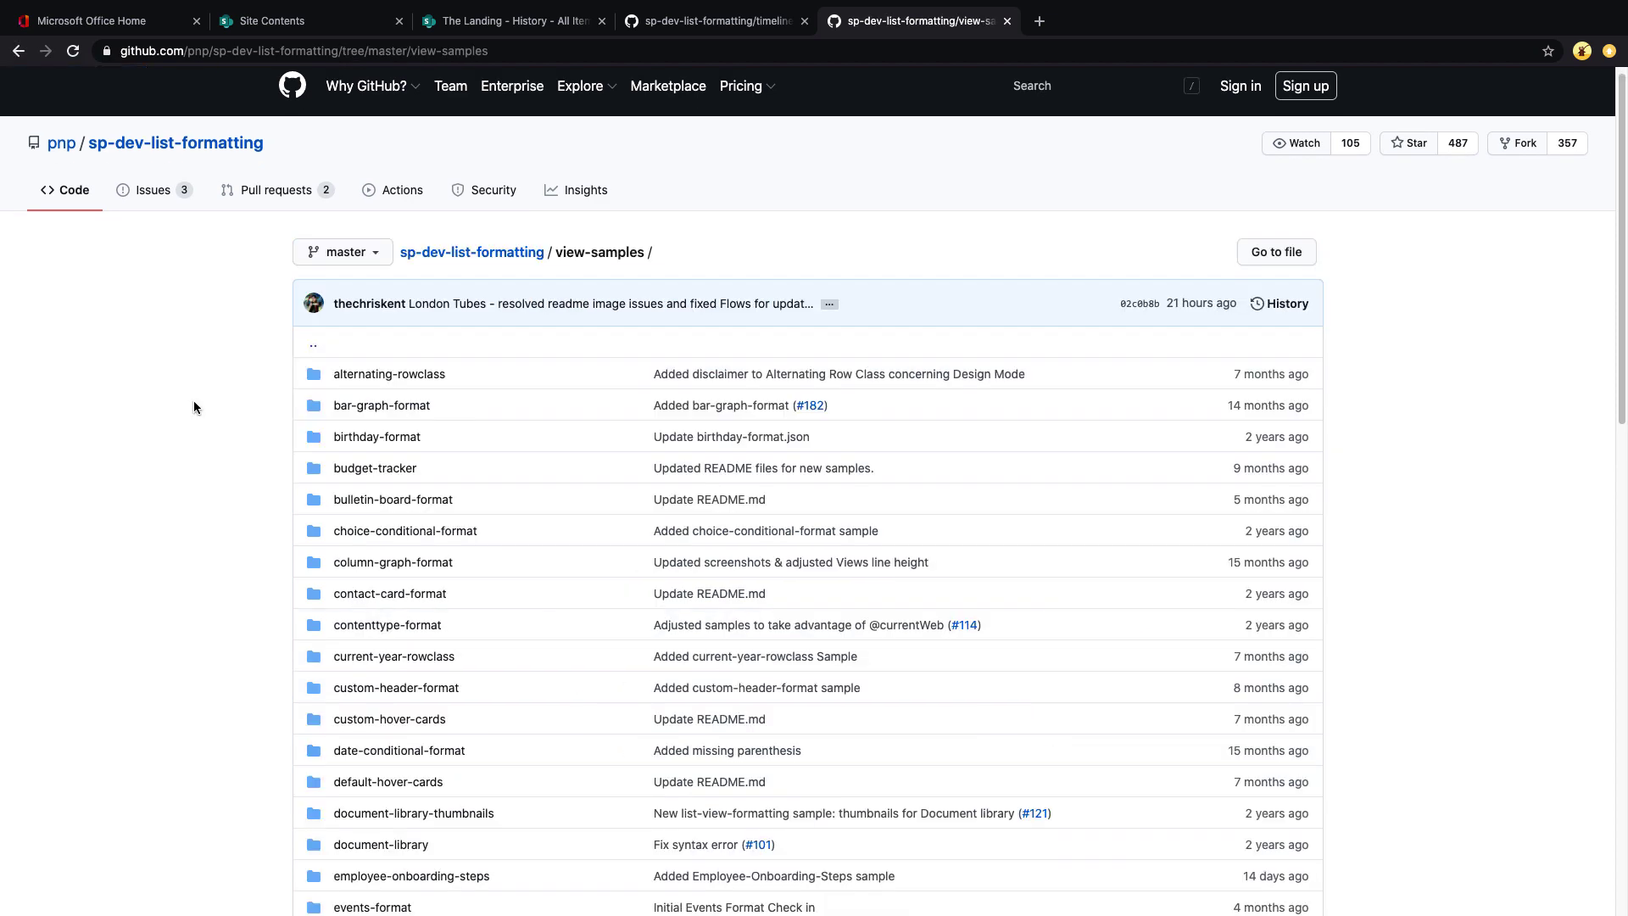
{"action": "scroll", "coordinate": [193, 402], "scroll_direction": "down", "scroll_amount": 20}
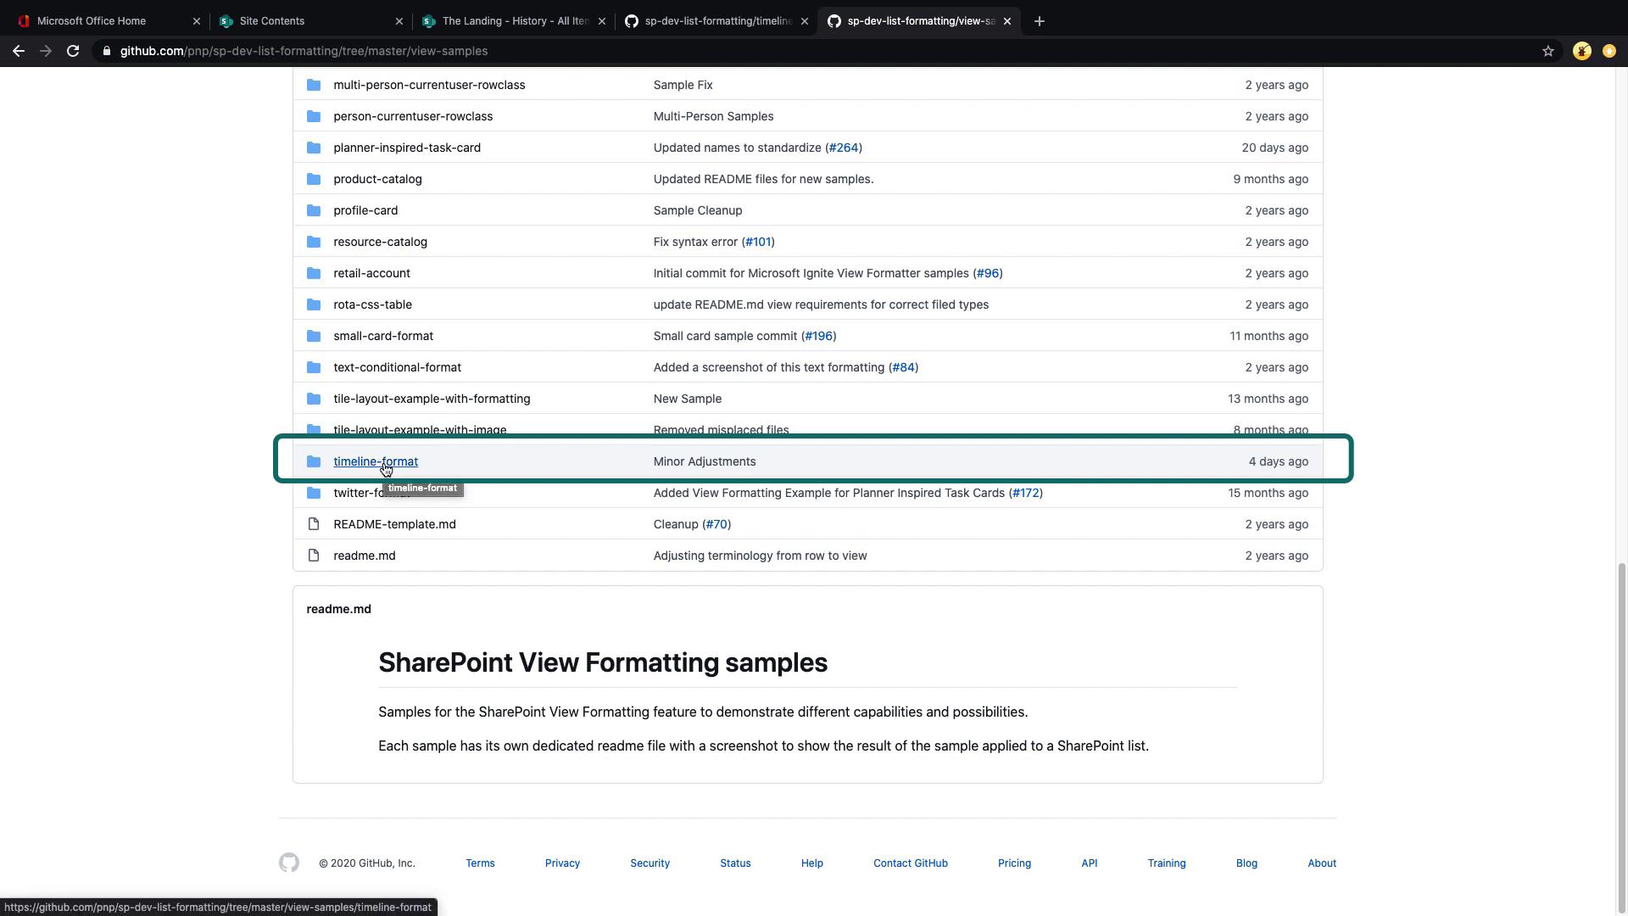
{"action": "left_click", "coordinate": [389, 465]}
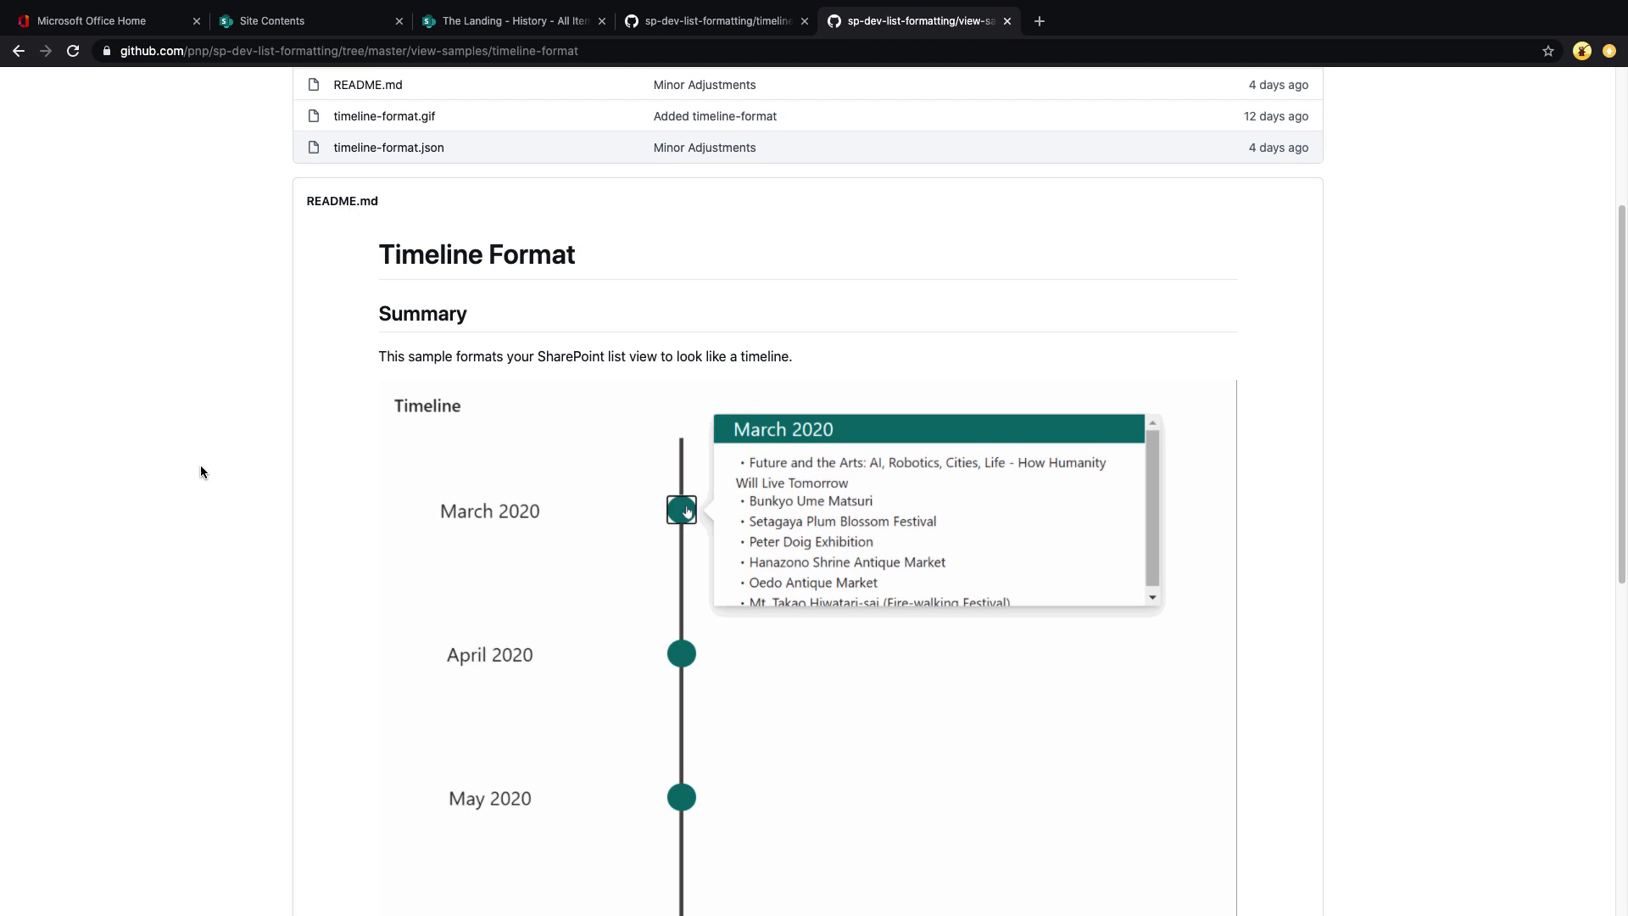
{"action": "scroll", "coordinate": [207, 470], "scroll_direction": "down", "scroll_amount": 4}
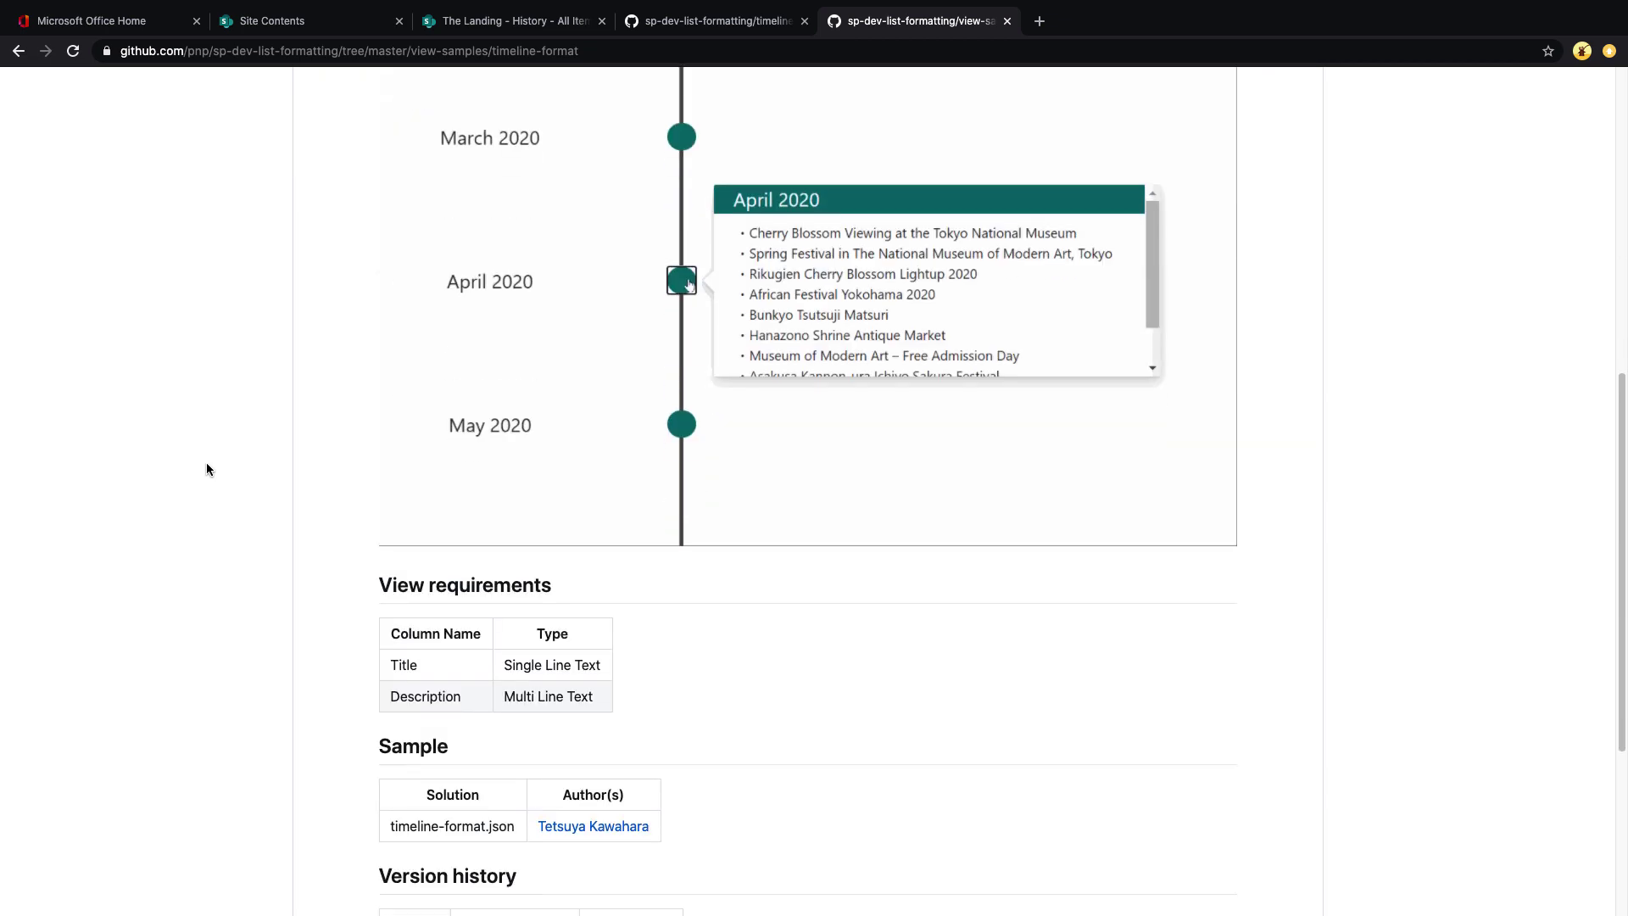
{"action": "scroll", "coordinate": [206, 470], "scroll_direction": "down", "scroll_amount": 4}
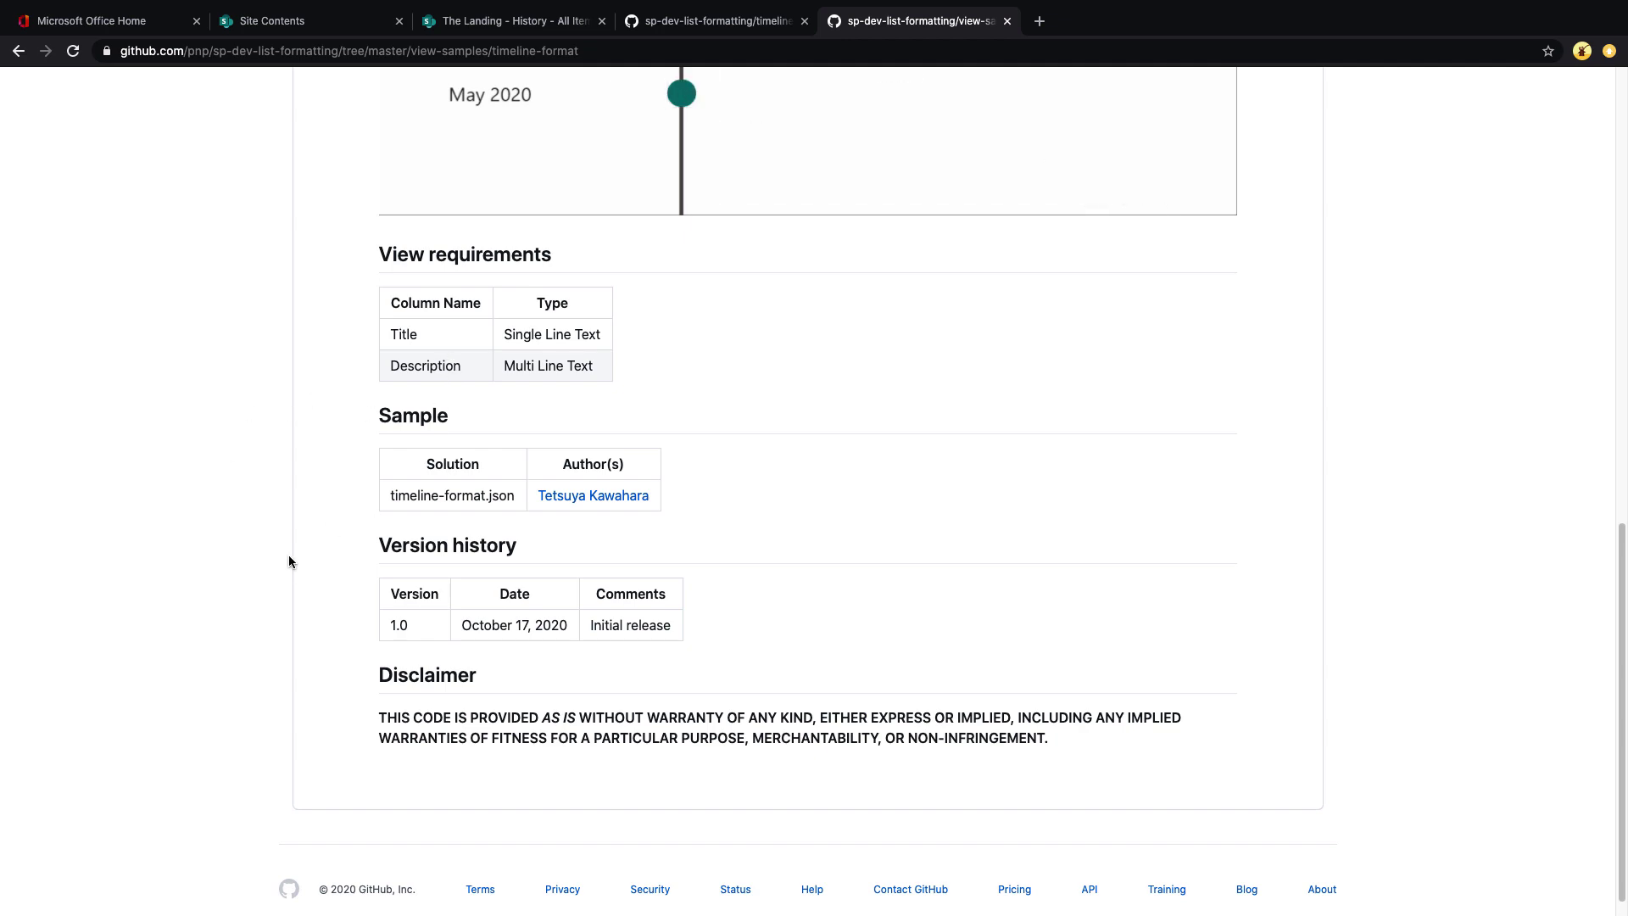
{"action": "scroll", "coordinate": [288, 562], "scroll_direction": "up", "scroll_amount": 5}
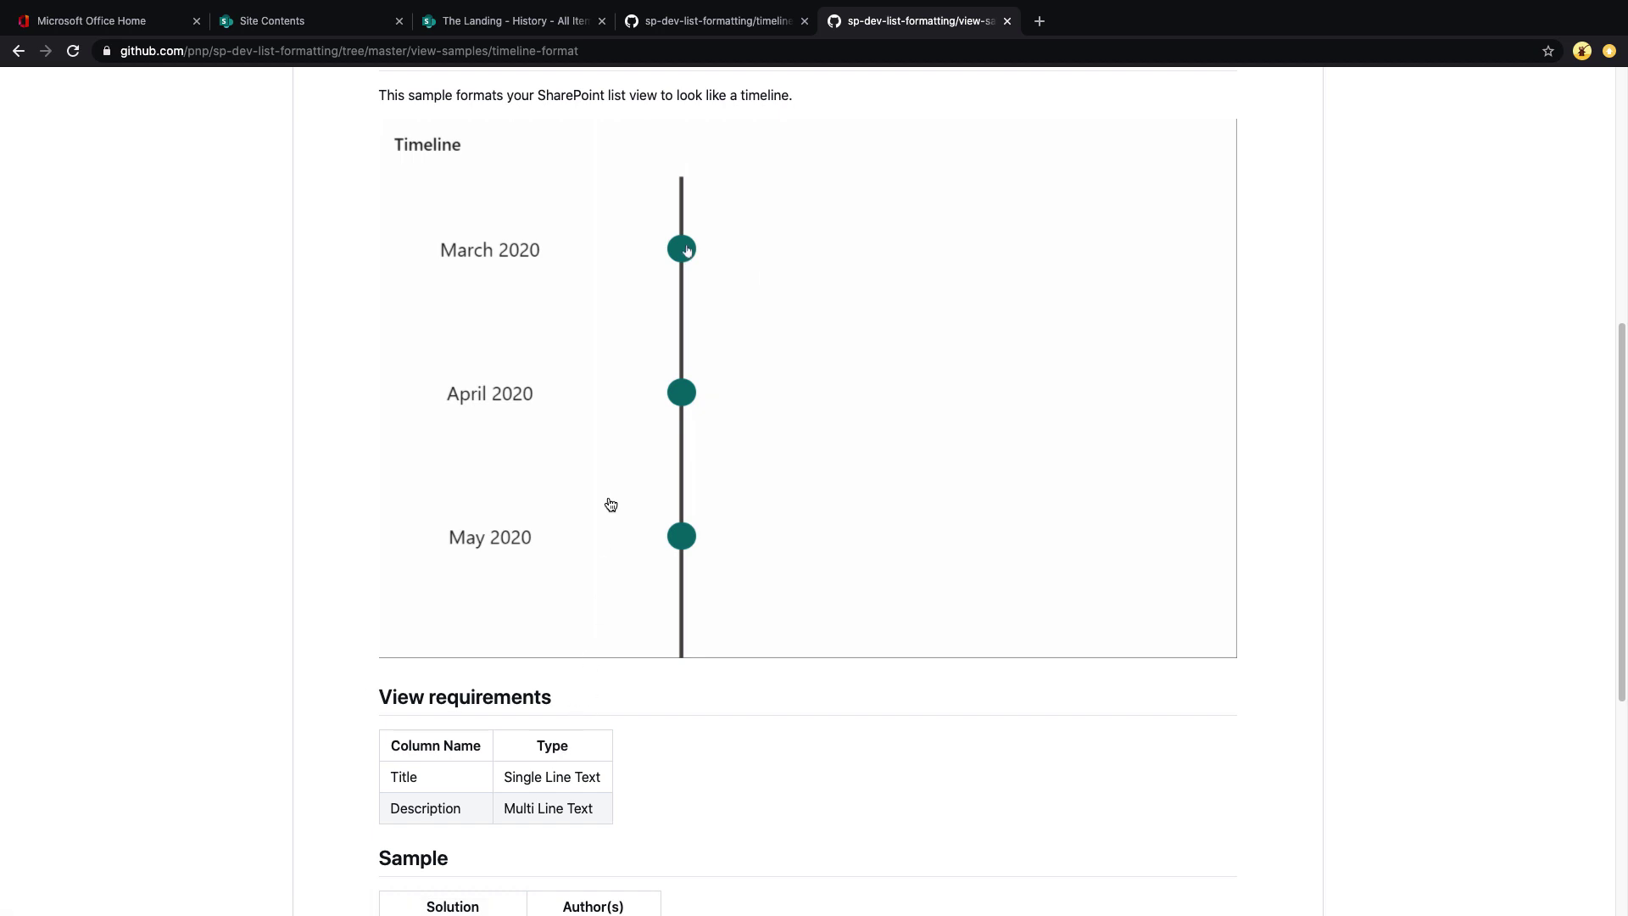
{"action": "scroll", "coordinate": [740, 691], "scroll_direction": "down", "scroll_amount": 3}
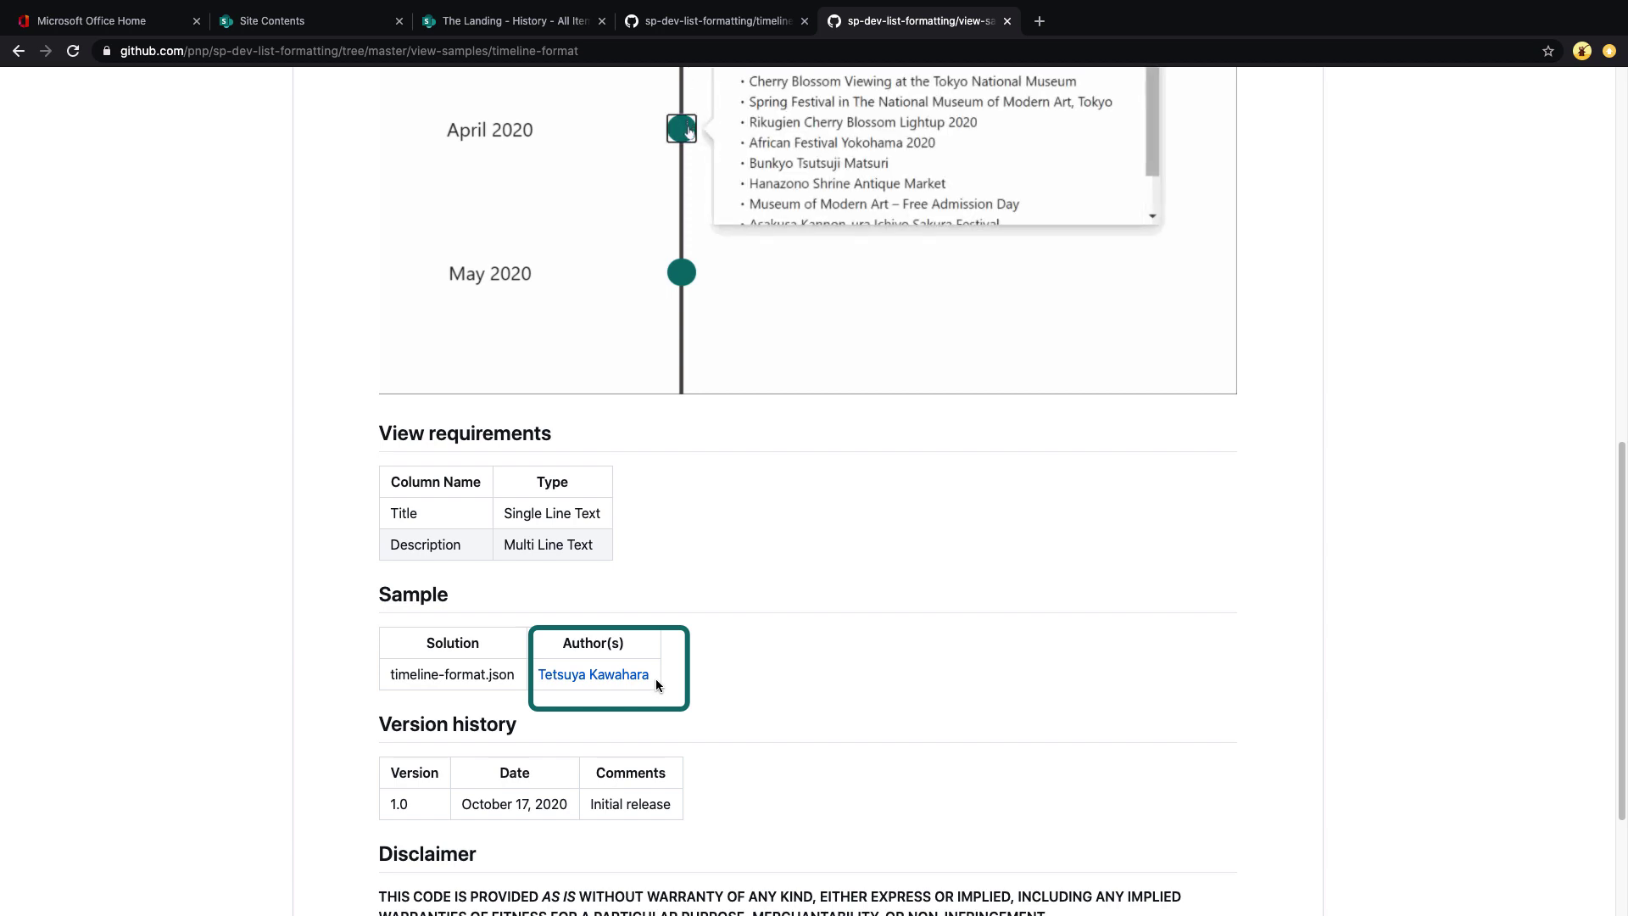
{"action": "scroll", "coordinate": [509, 686], "scroll_direction": "up", "scroll_amount": 15}
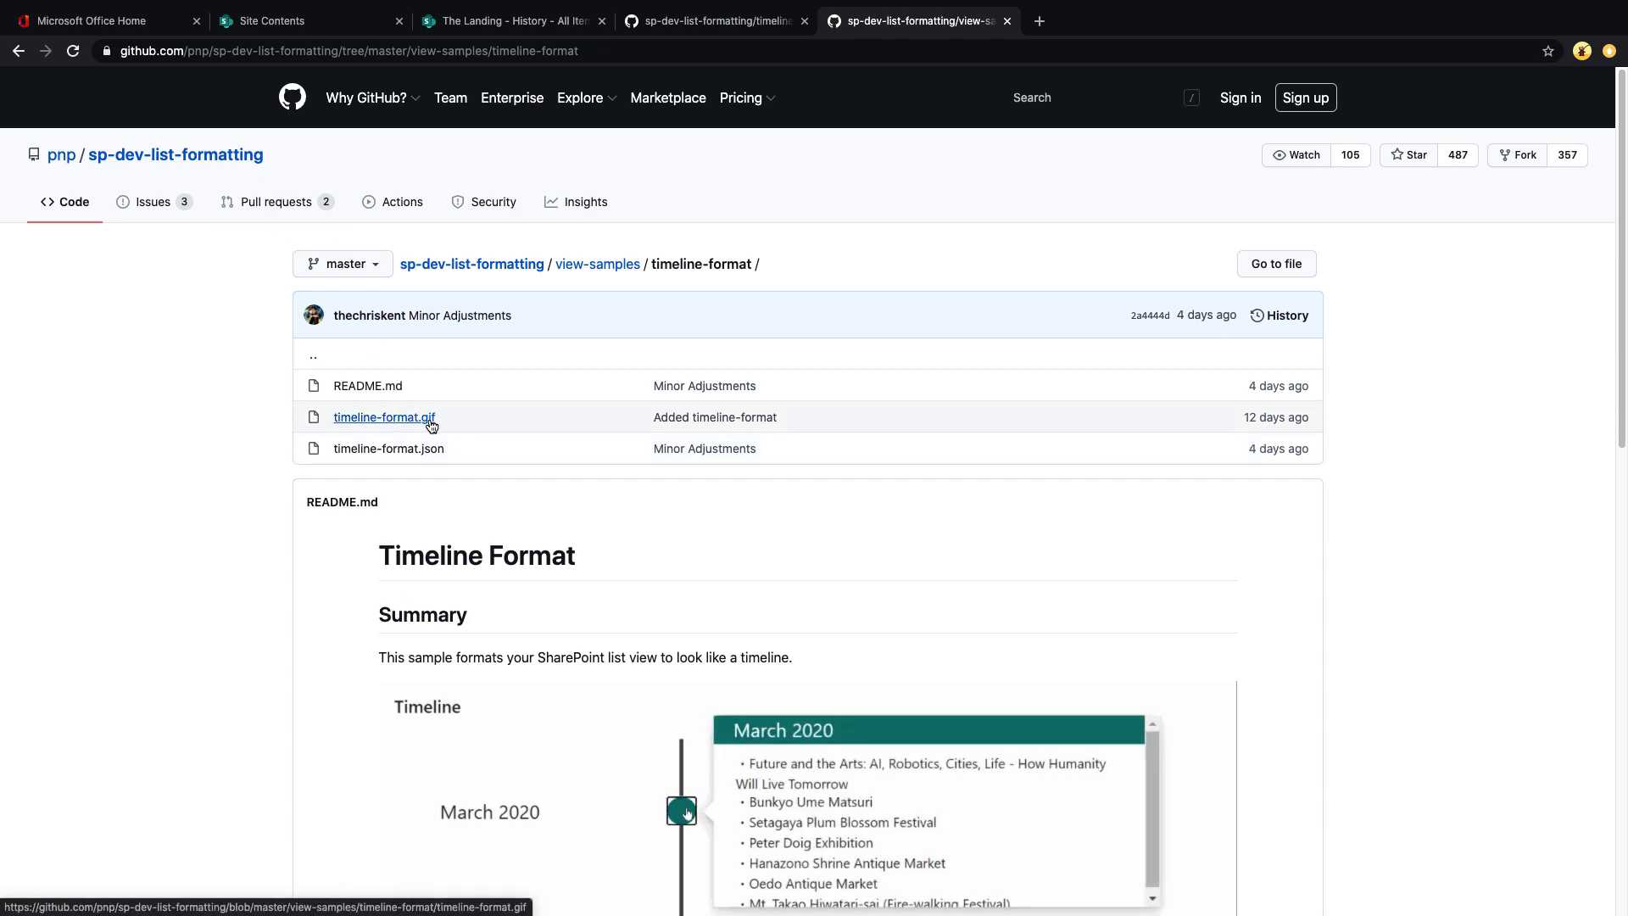
Step: Show timeline-format.json as raw text, select all of it, and return to SharePoint History
{"action": "left_click", "coordinate": [378, 452]}
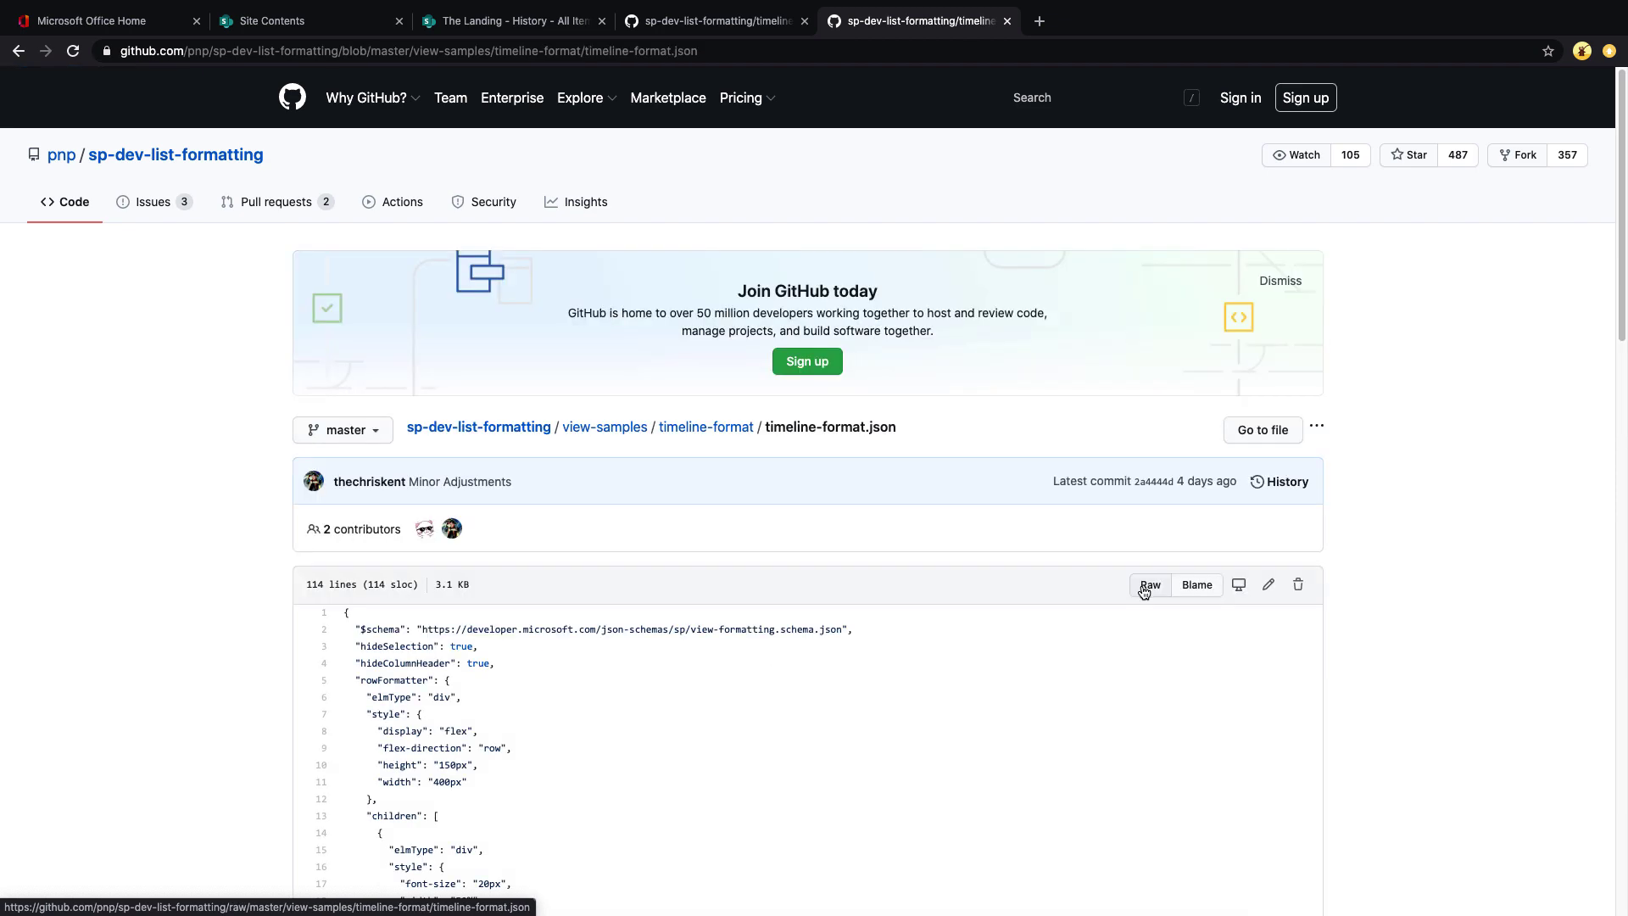
{"action": "left_click", "coordinate": [1144, 587]}
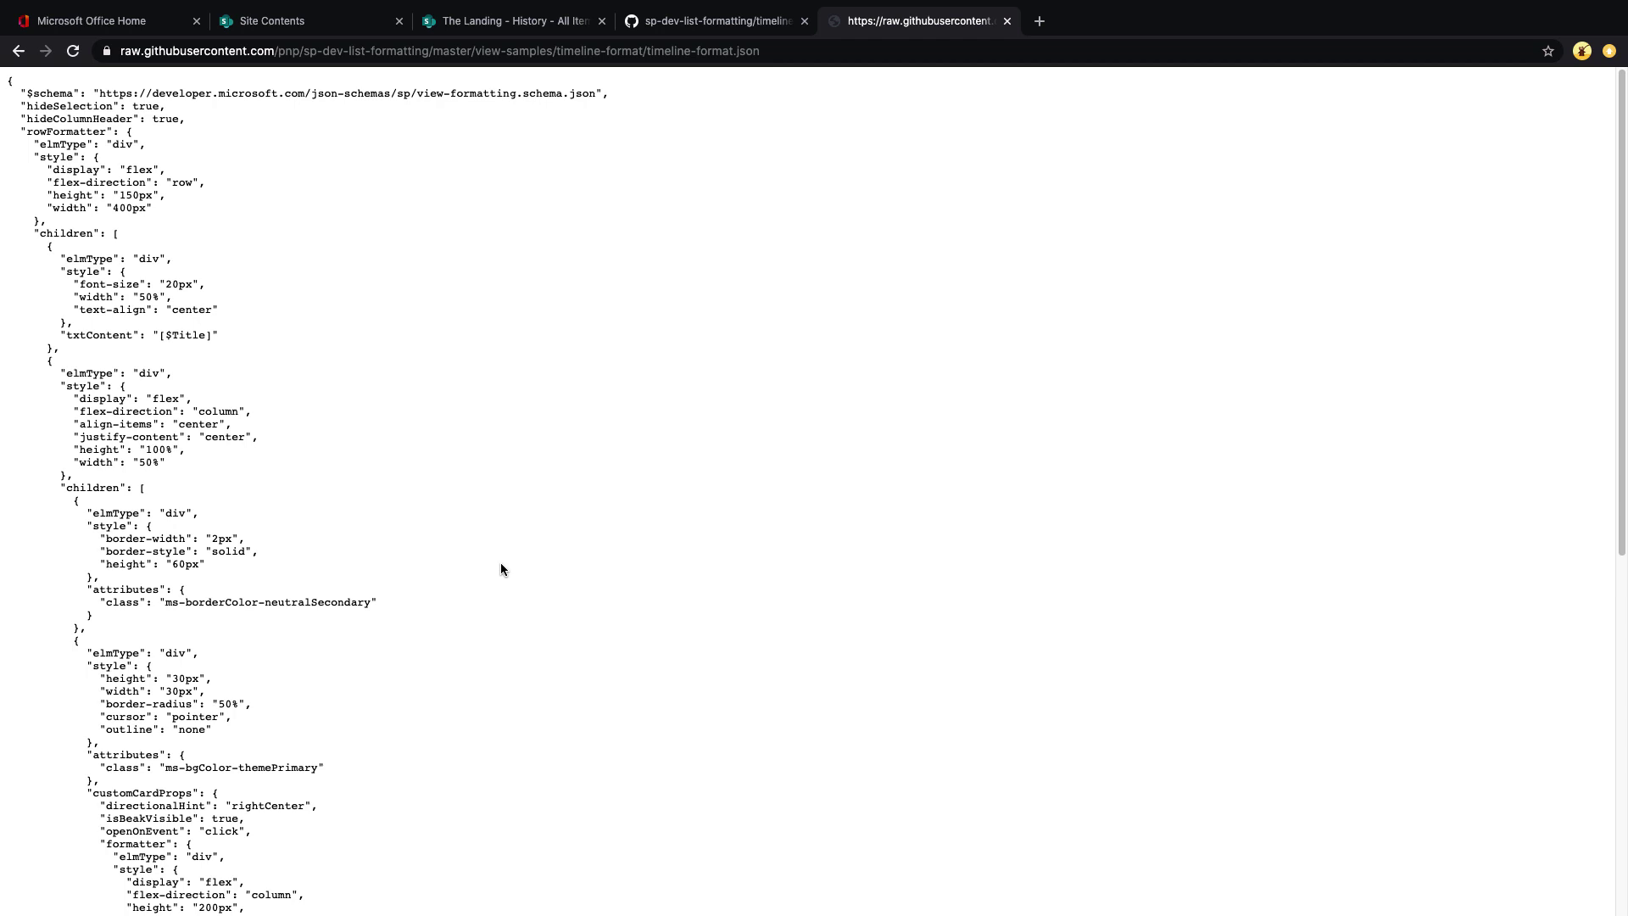
{"action": "key", "text": "super+a"}
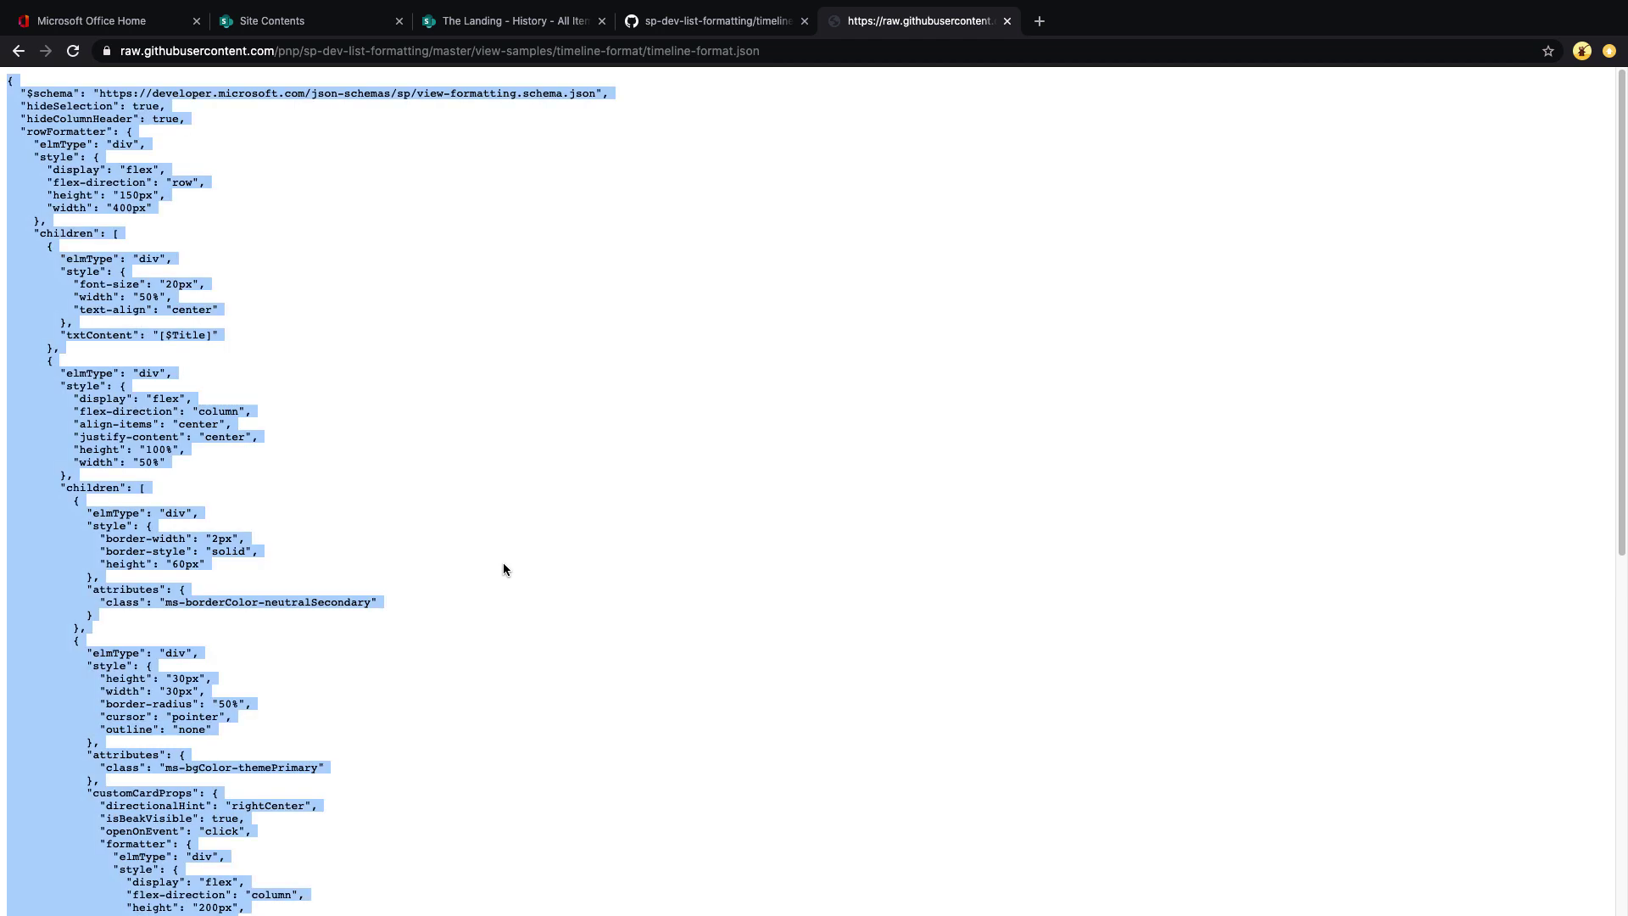
{"action": "left_click", "coordinate": [506, 21]}
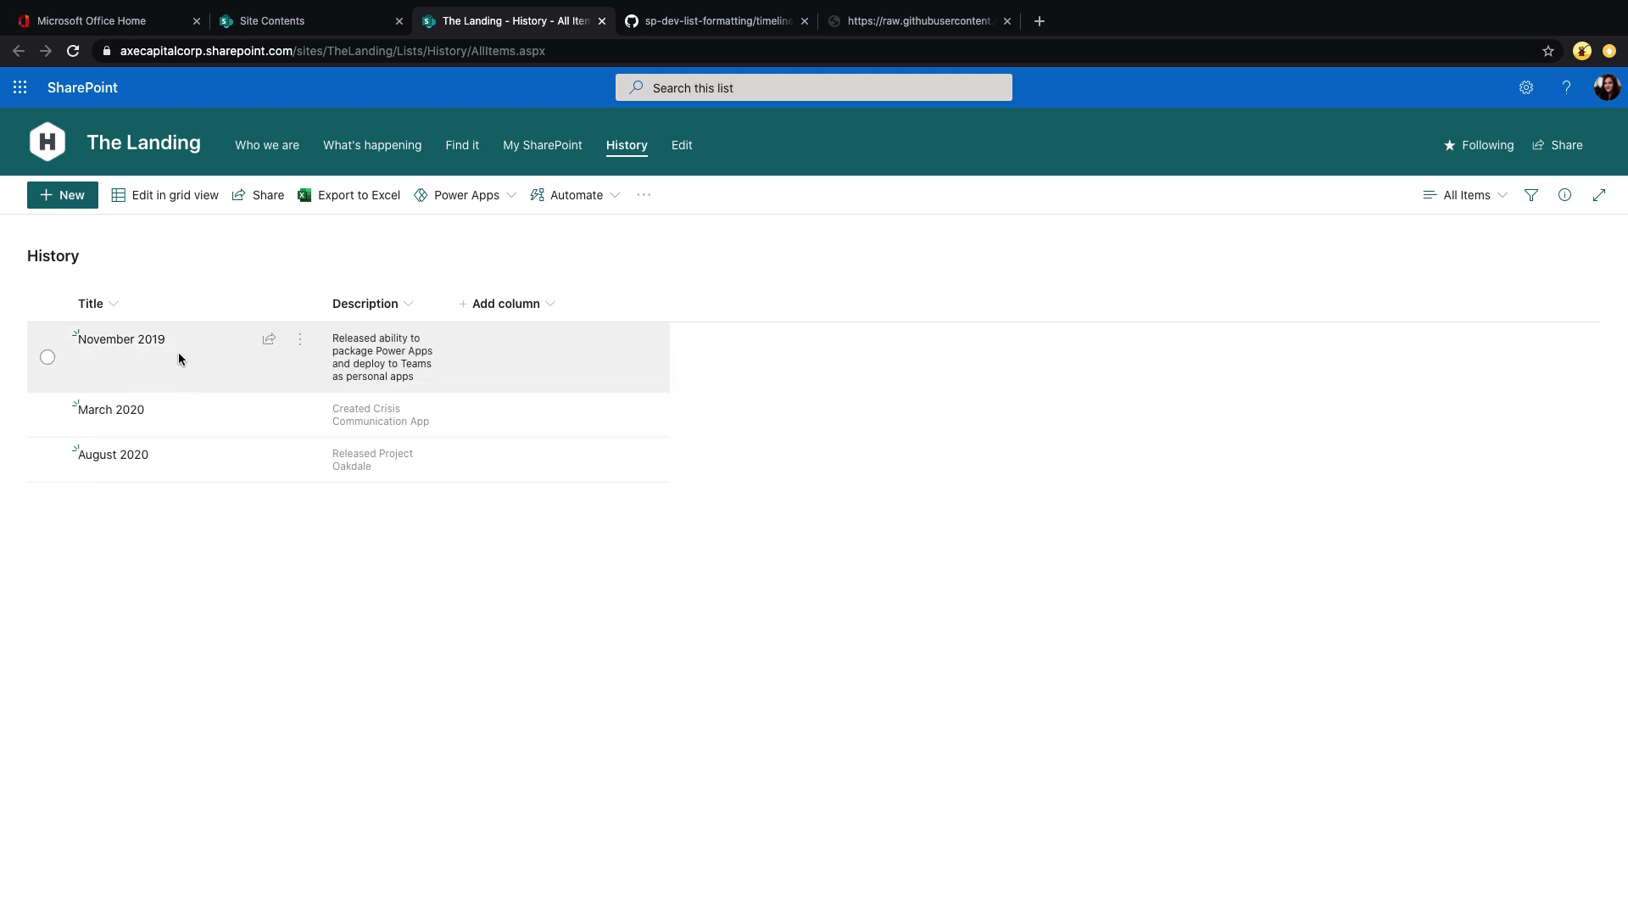
{"action": "left_click", "coordinate": [536, 303]}
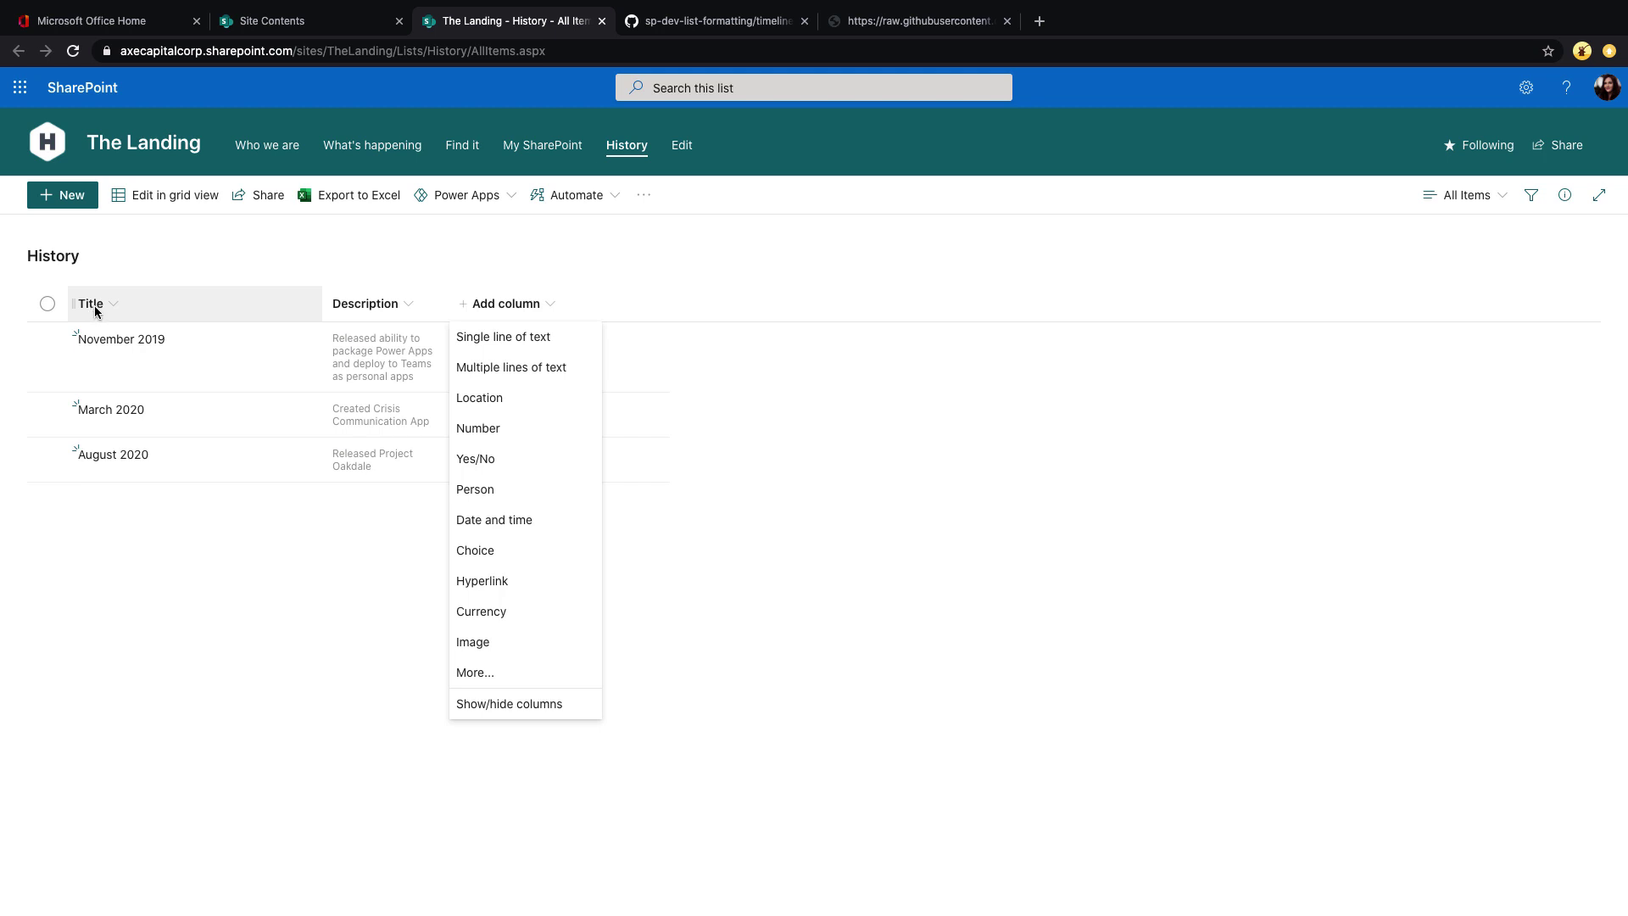
{"action": "left_click", "coordinate": [542, 366]}
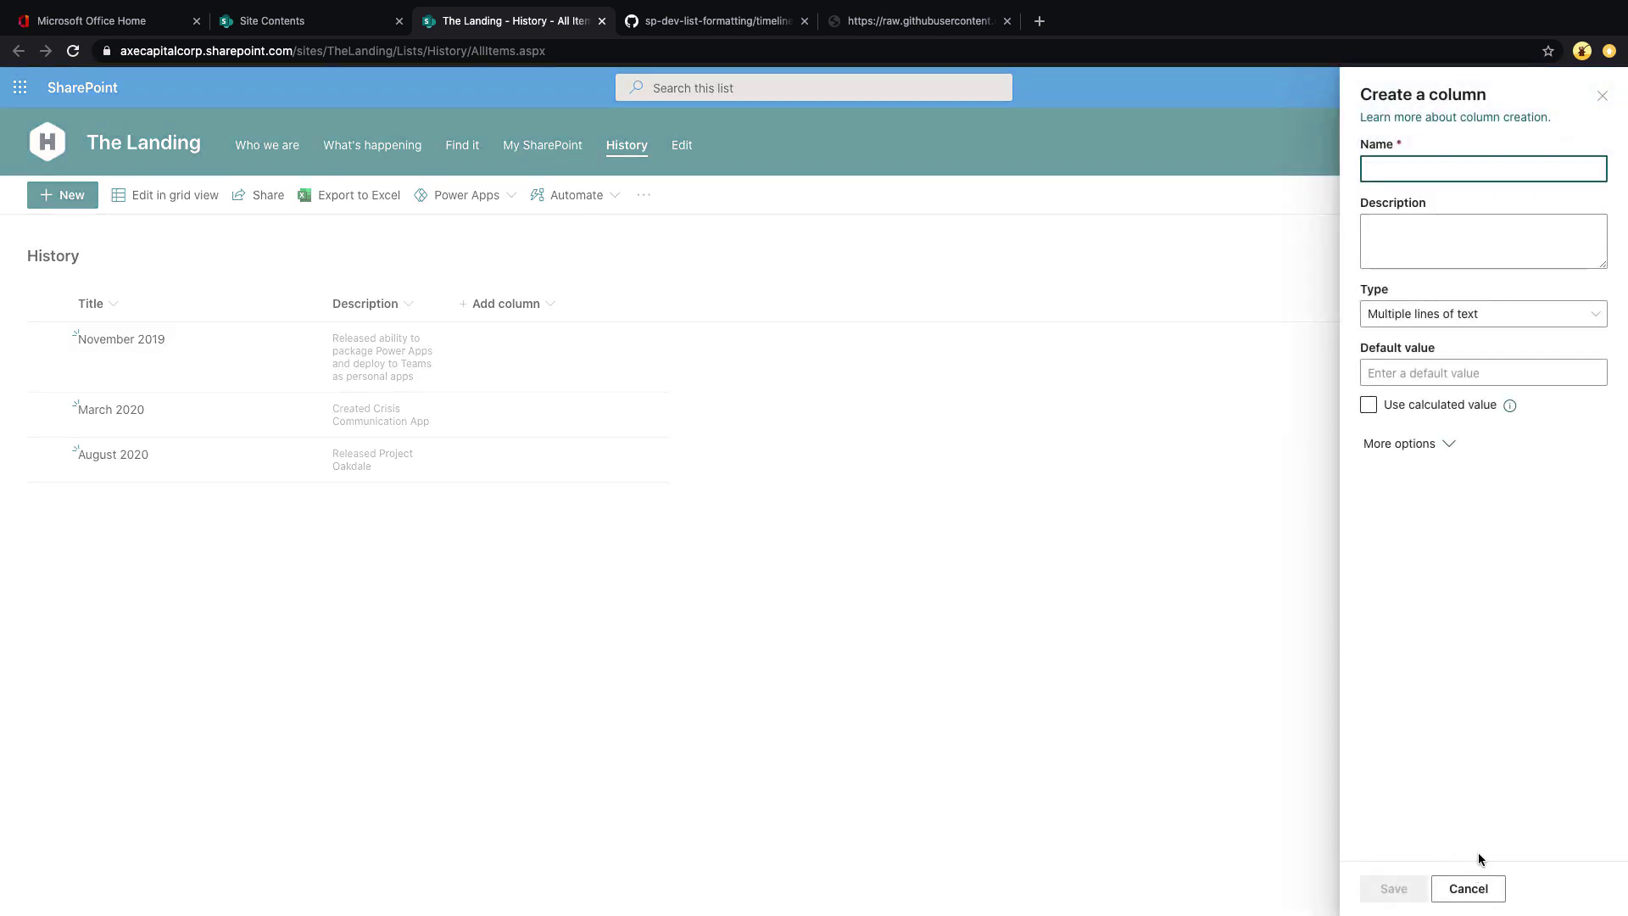
{"action": "left_click", "coordinate": [1479, 891]}
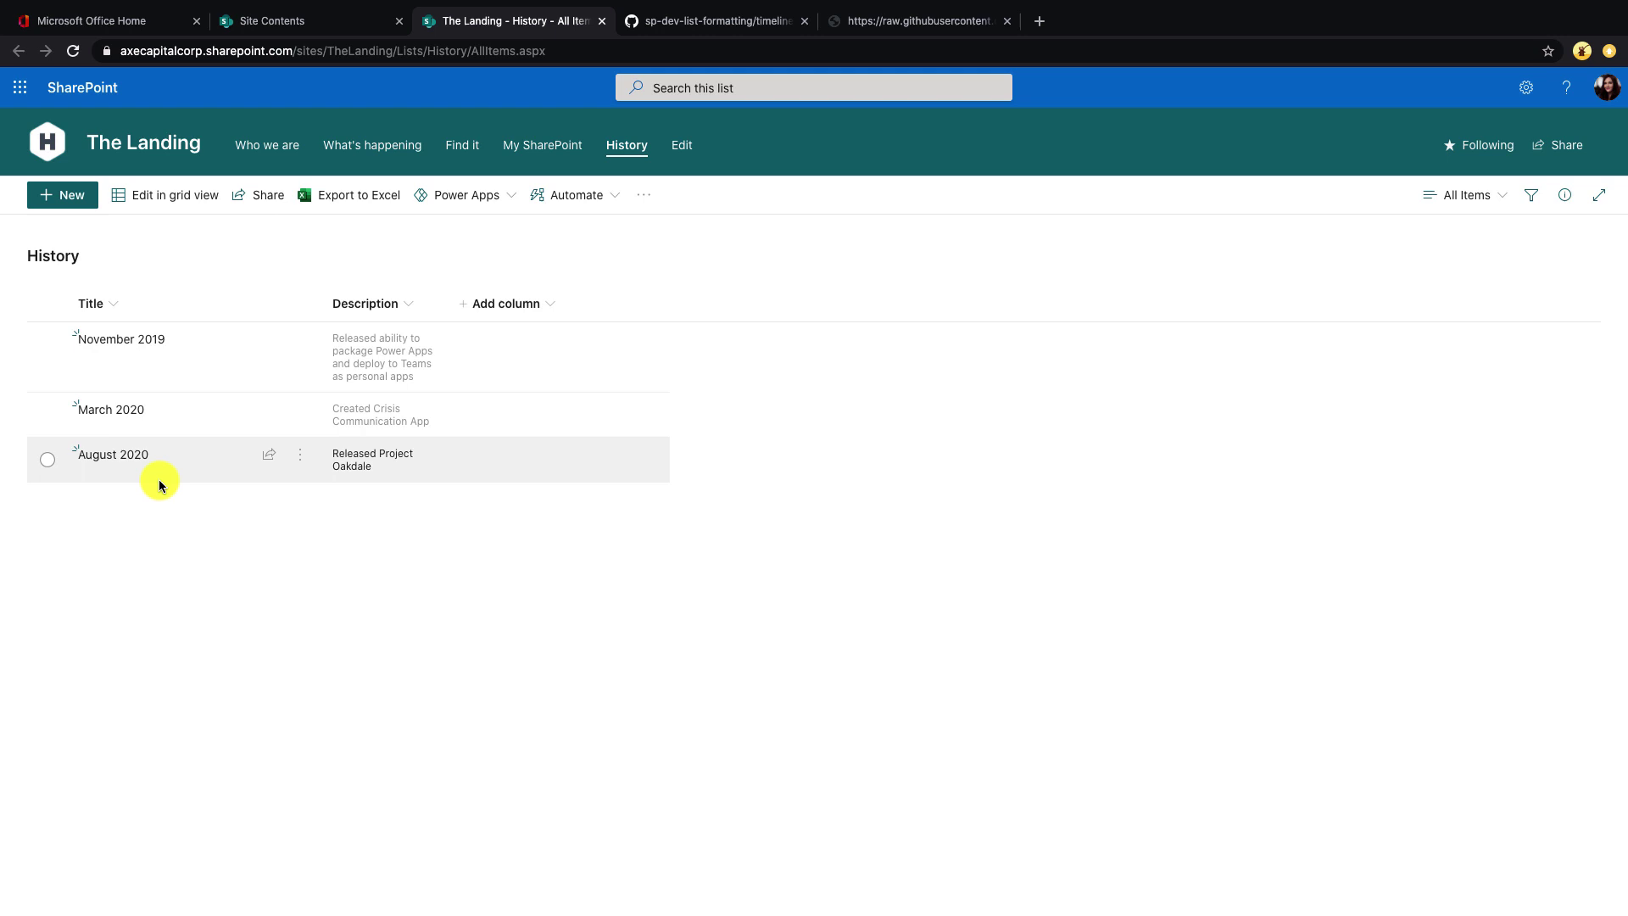
Step: Paste the timeline JSON into the current view's Format view pane in Advanced mode
{"action": "left_click", "coordinate": [1481, 207]}
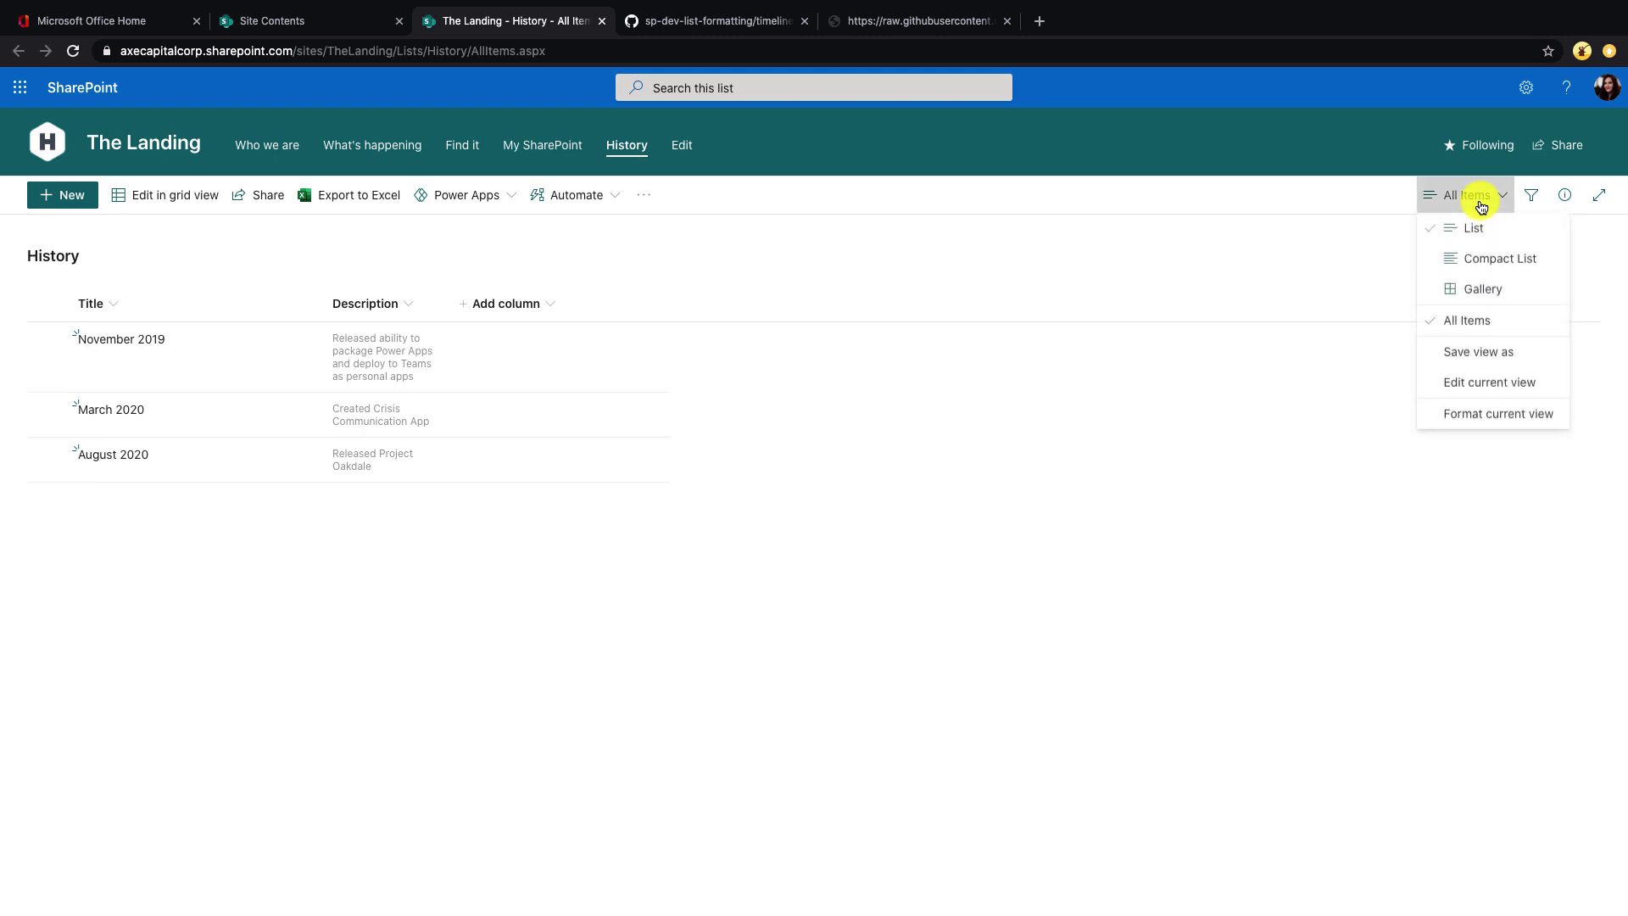
{"action": "left_click", "coordinate": [1514, 417]}
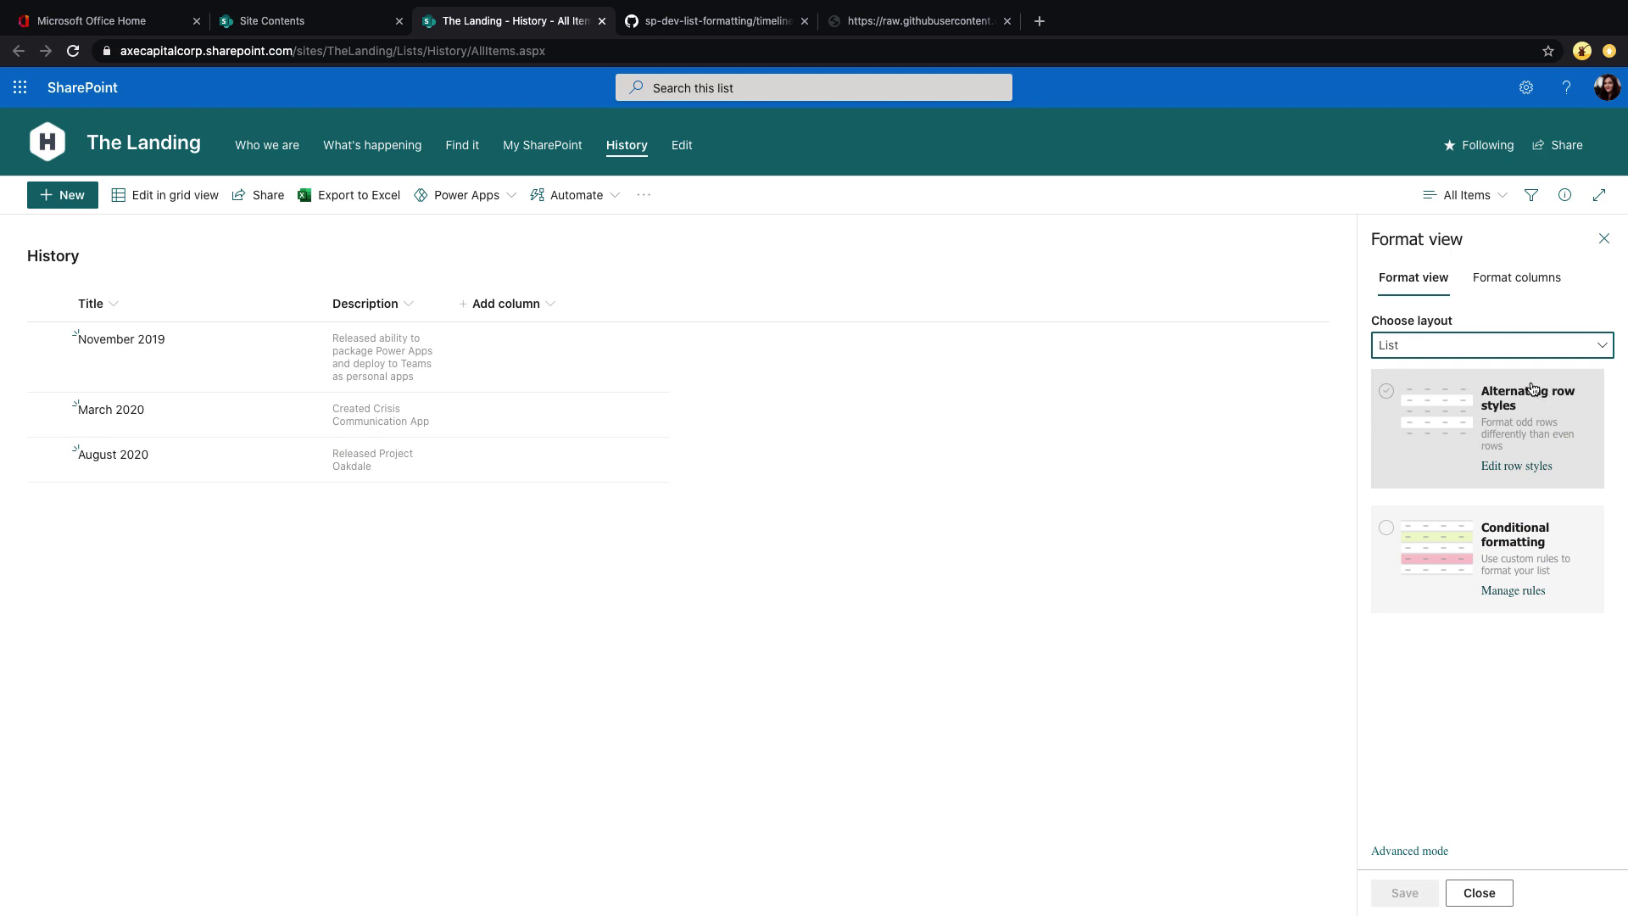
{"action": "left_click", "coordinate": [1482, 404]}
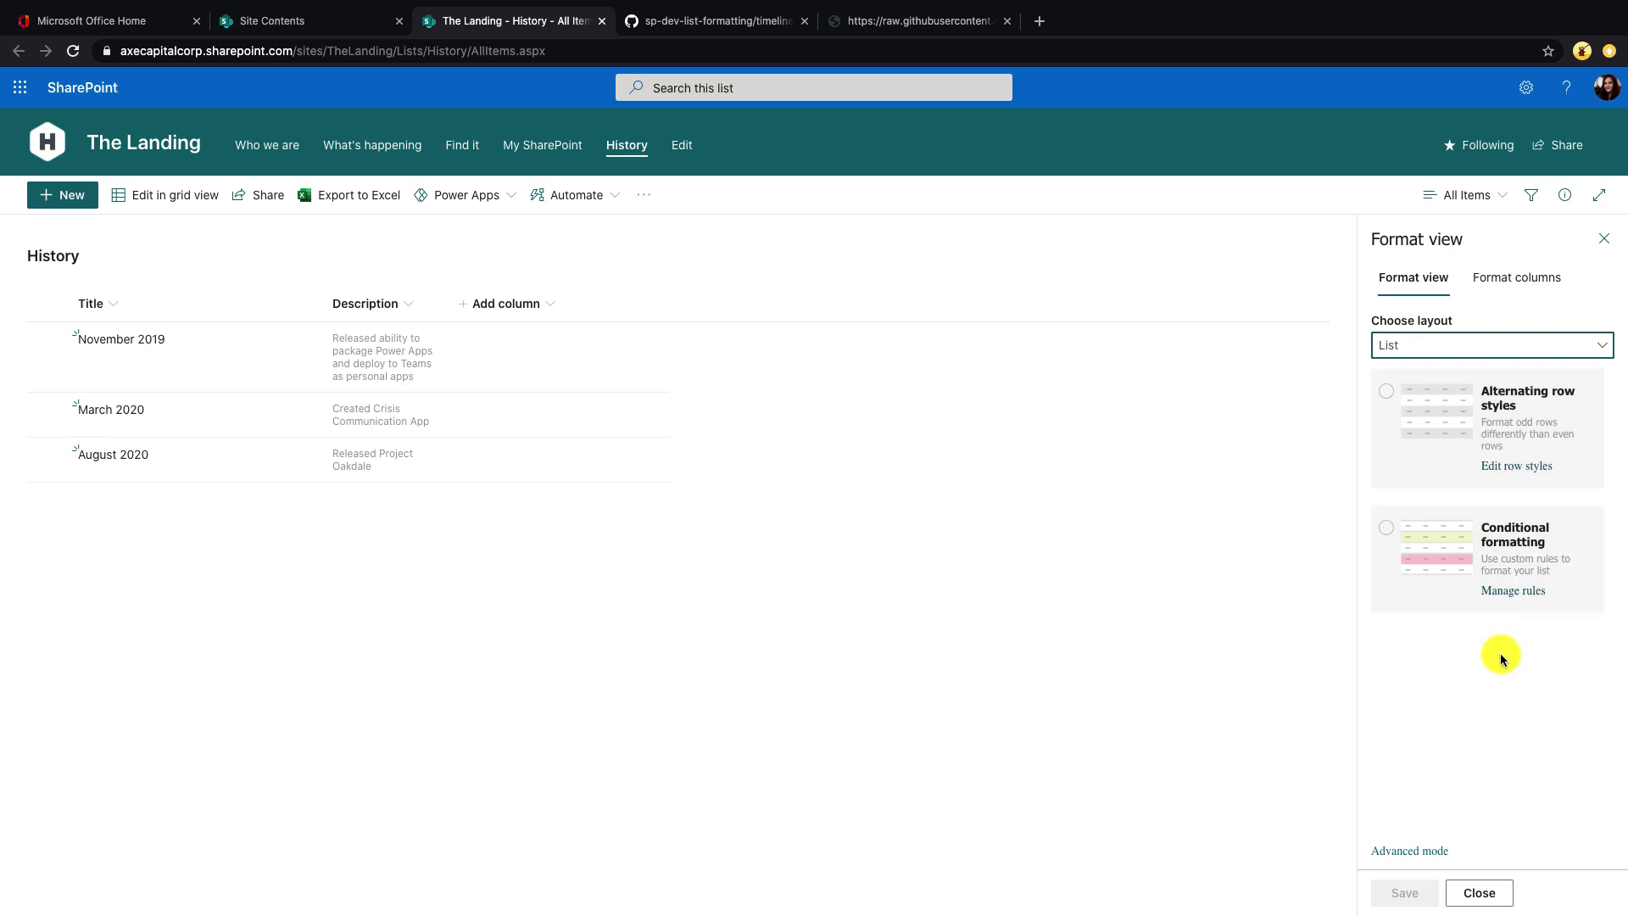
{"action": "left_click", "coordinate": [1403, 855]}
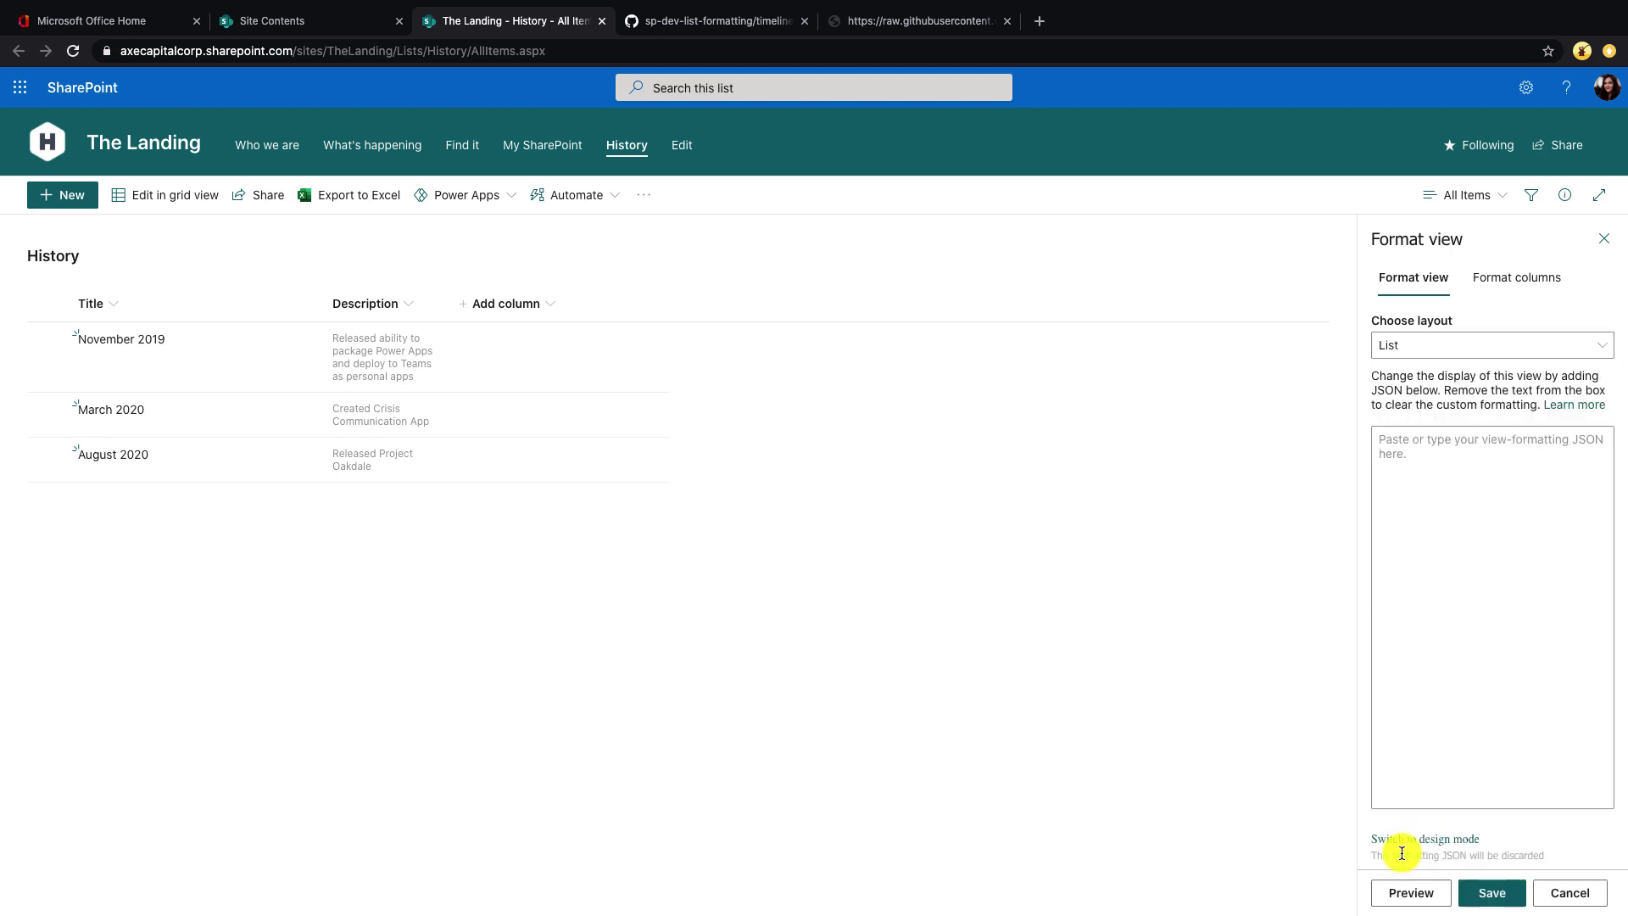
{"action": "left_click", "coordinate": [1485, 504]}
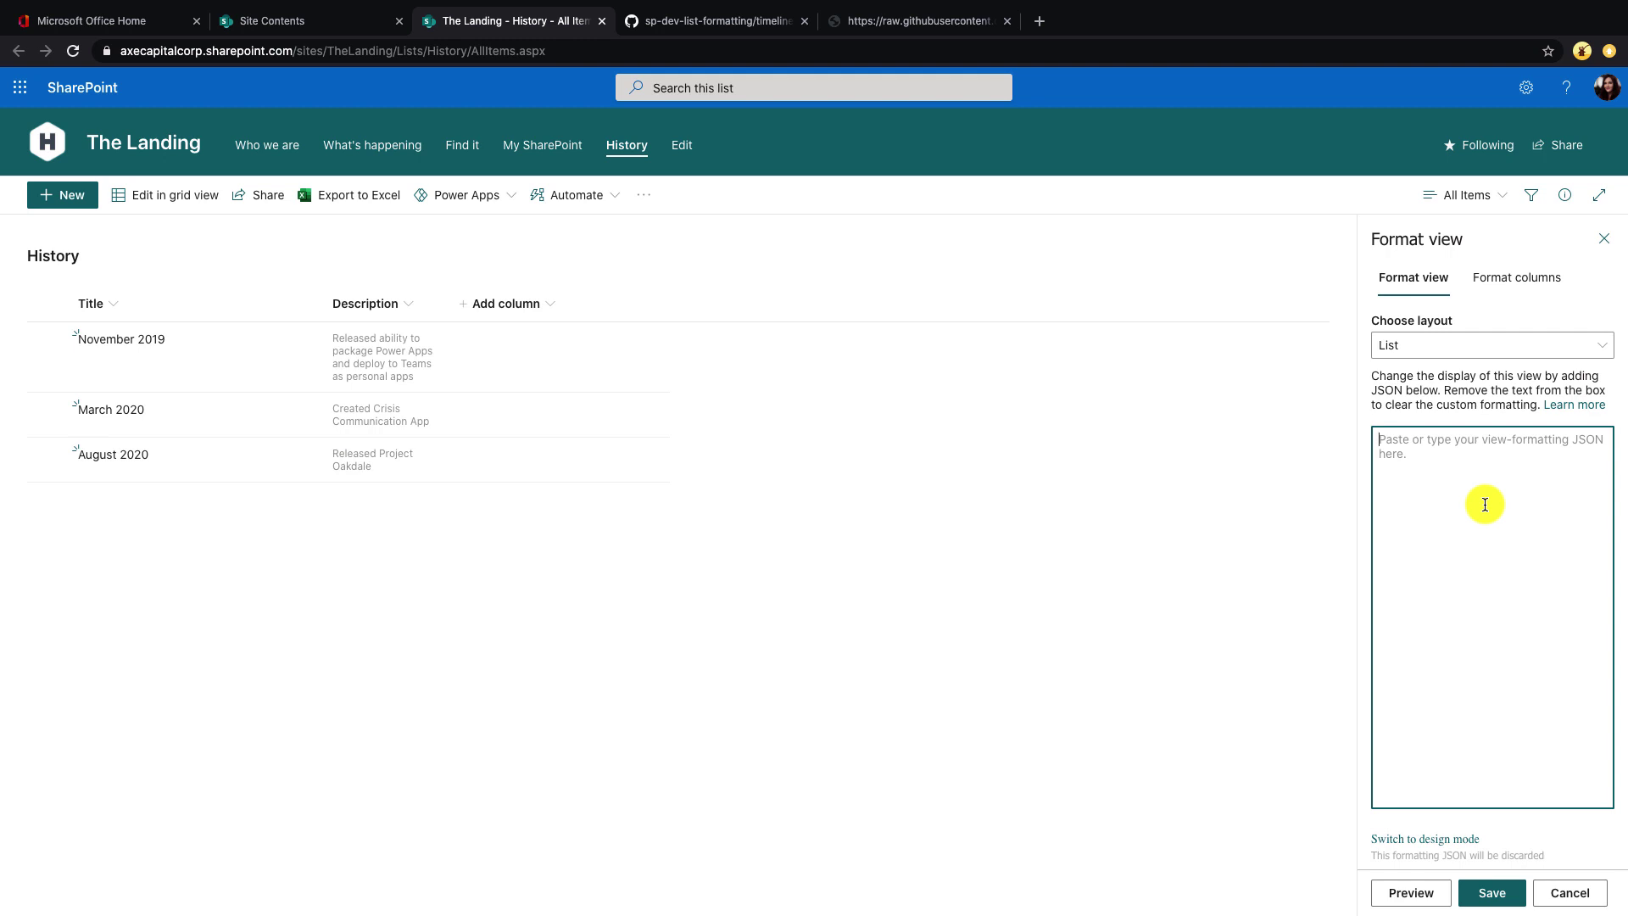
{"action": "key", "text": "ctrl+v"}
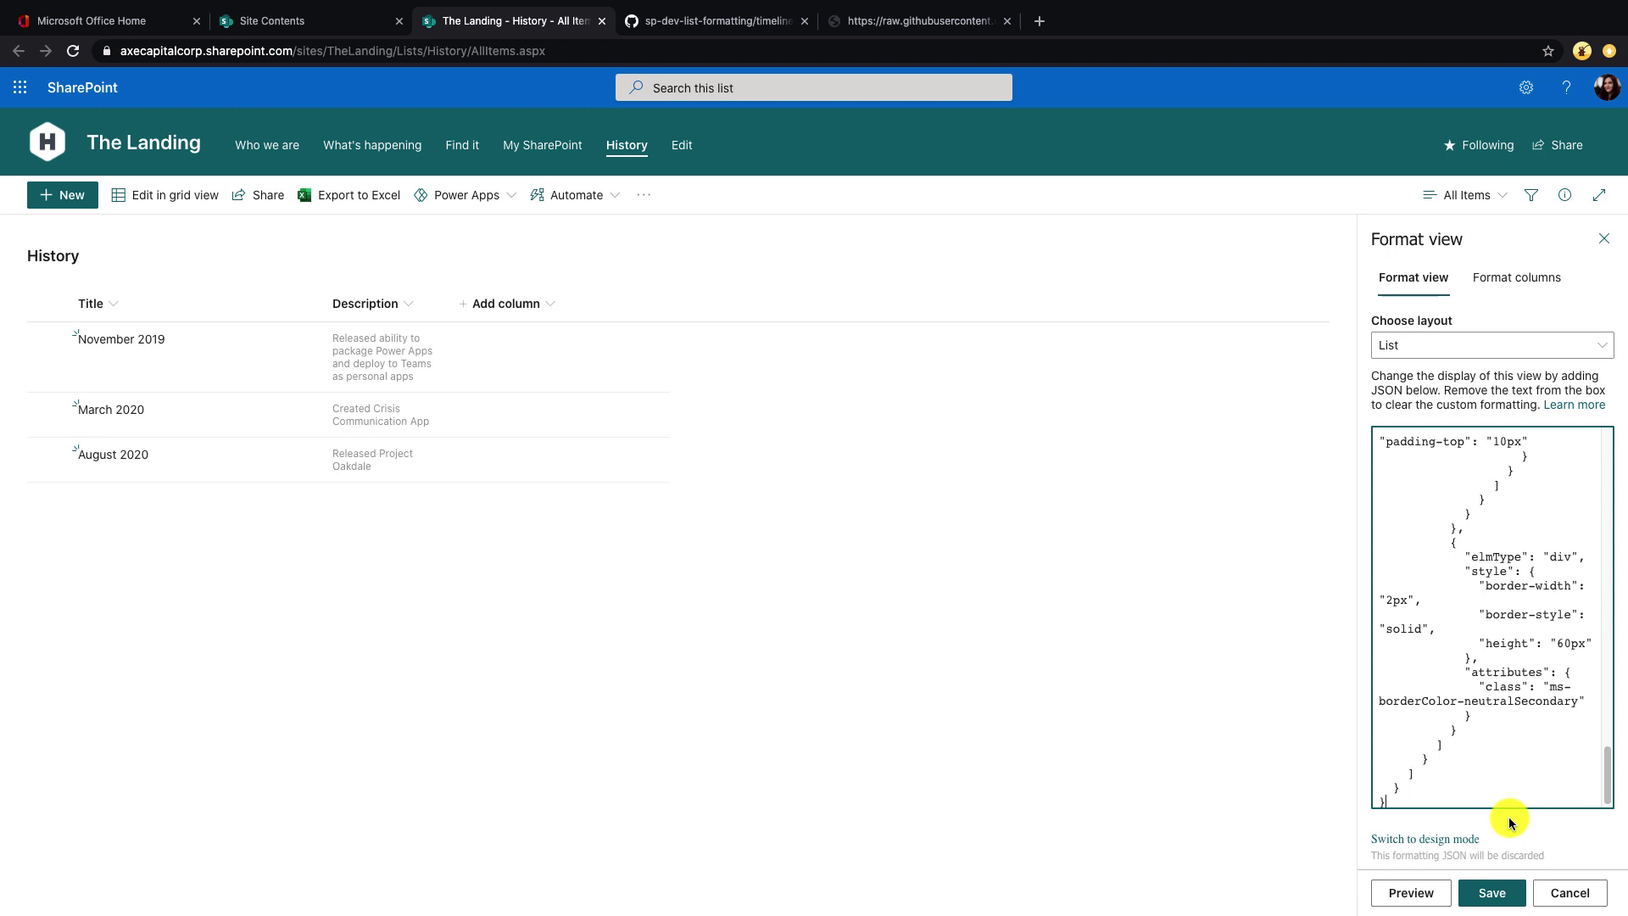
Step: Save the view formatting, then test the November 2019, March 2020 and August 2020 dot callouts
{"action": "left_click", "coordinate": [1499, 893]}
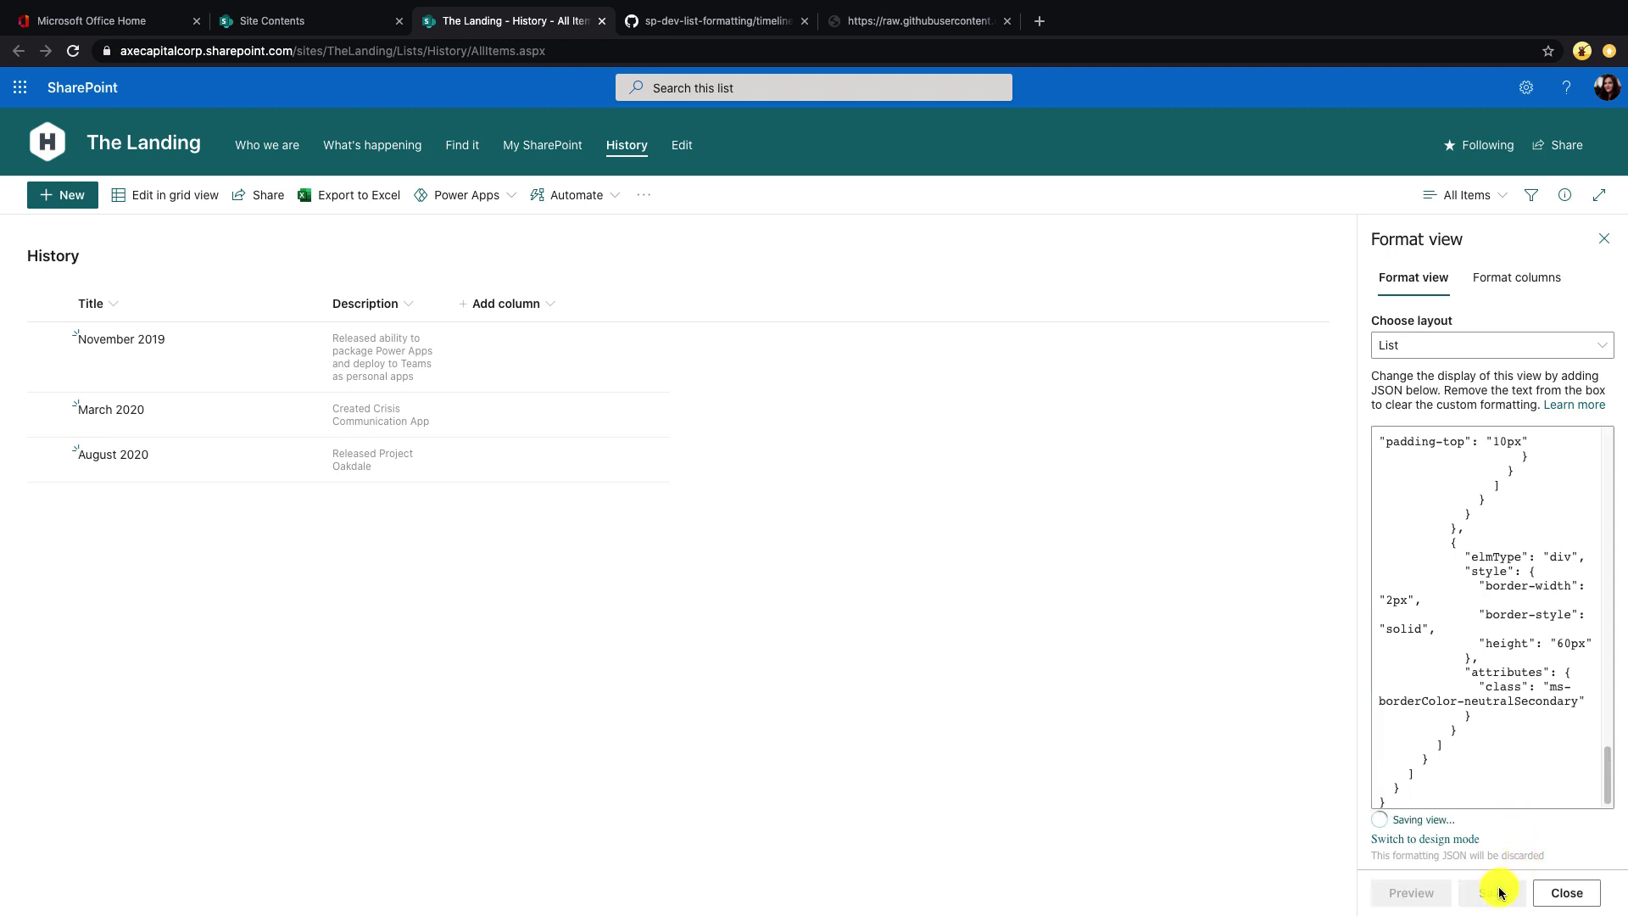
{"action": "left_click", "coordinate": [1605, 240]}
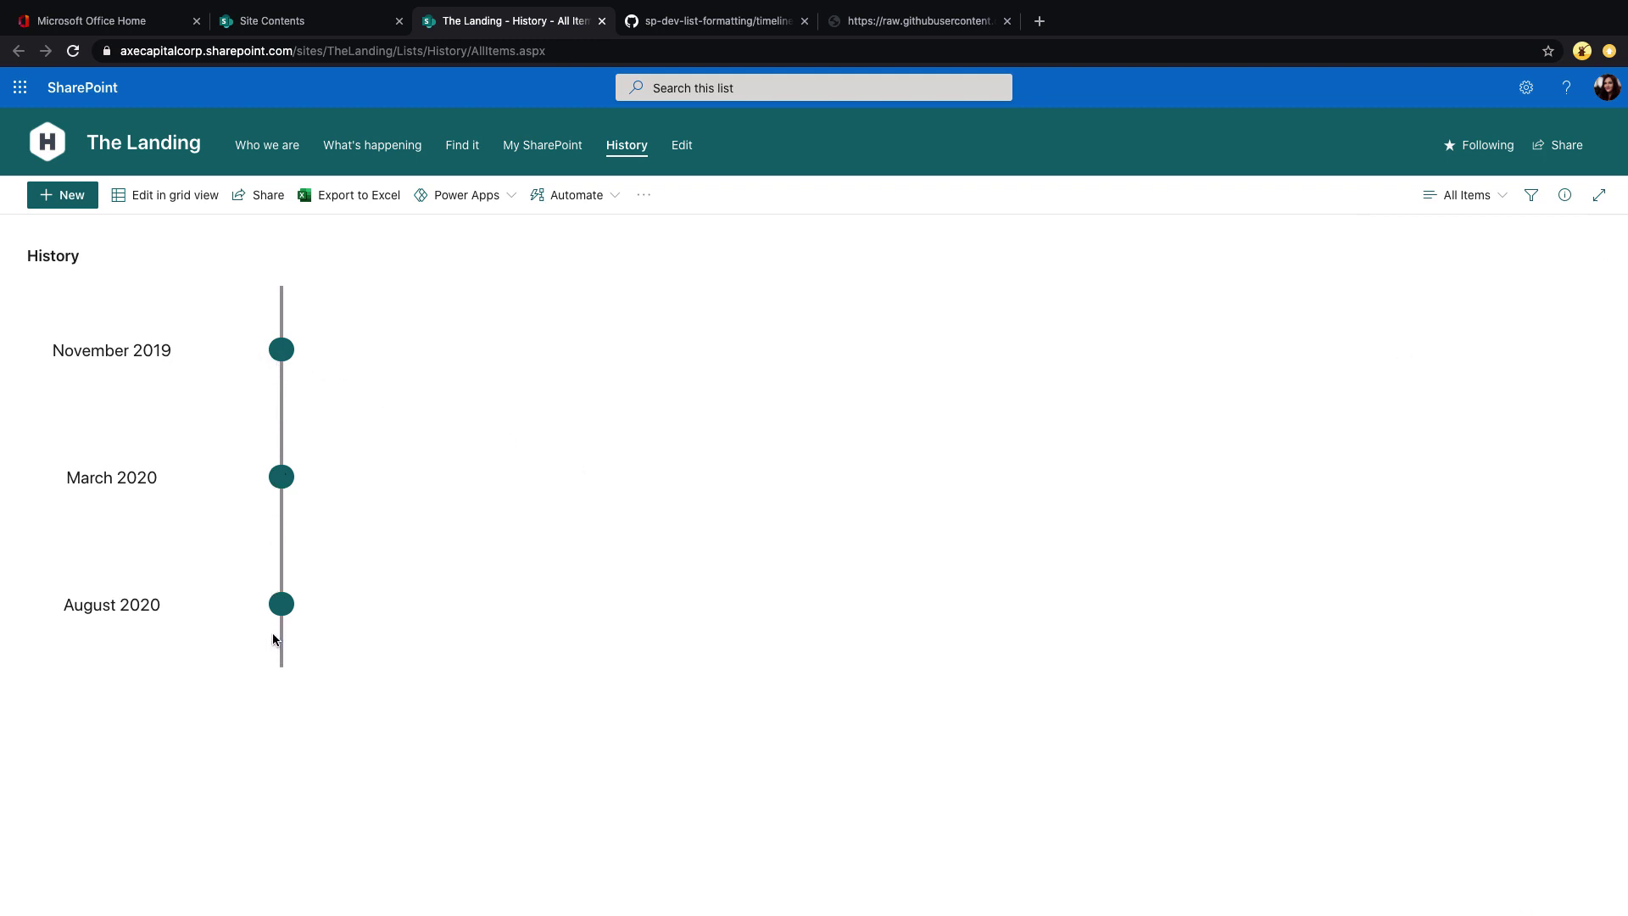
{"action": "left_click", "coordinate": [283, 356]}
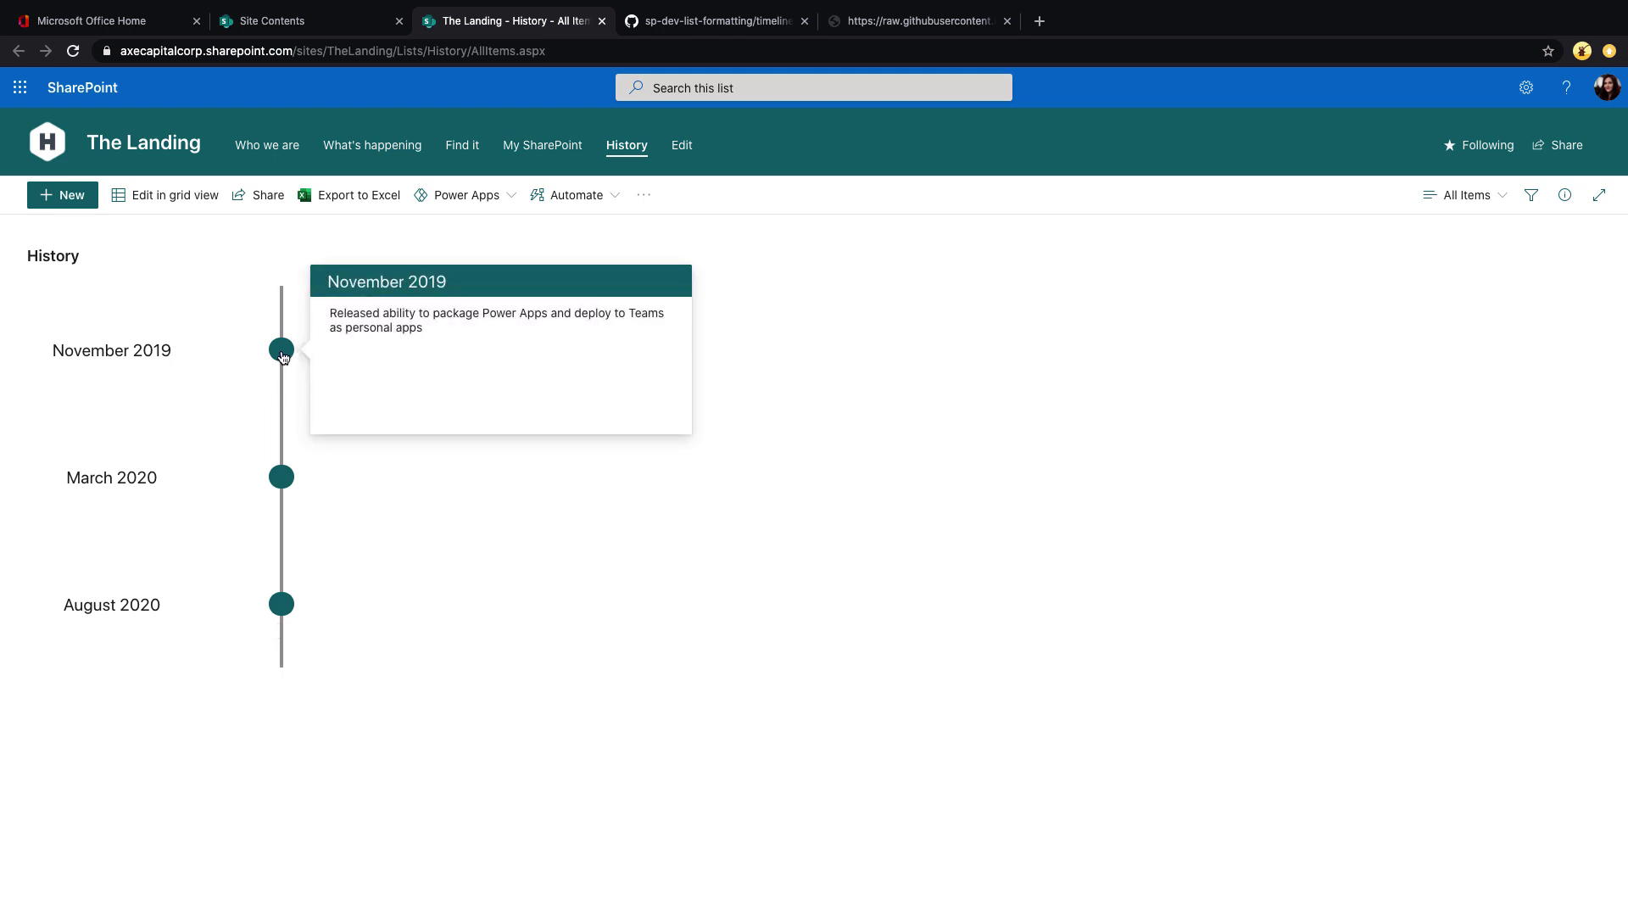
{"action": "left_click", "coordinate": [283, 478]}
{"action": "left_click", "coordinate": [287, 609]}
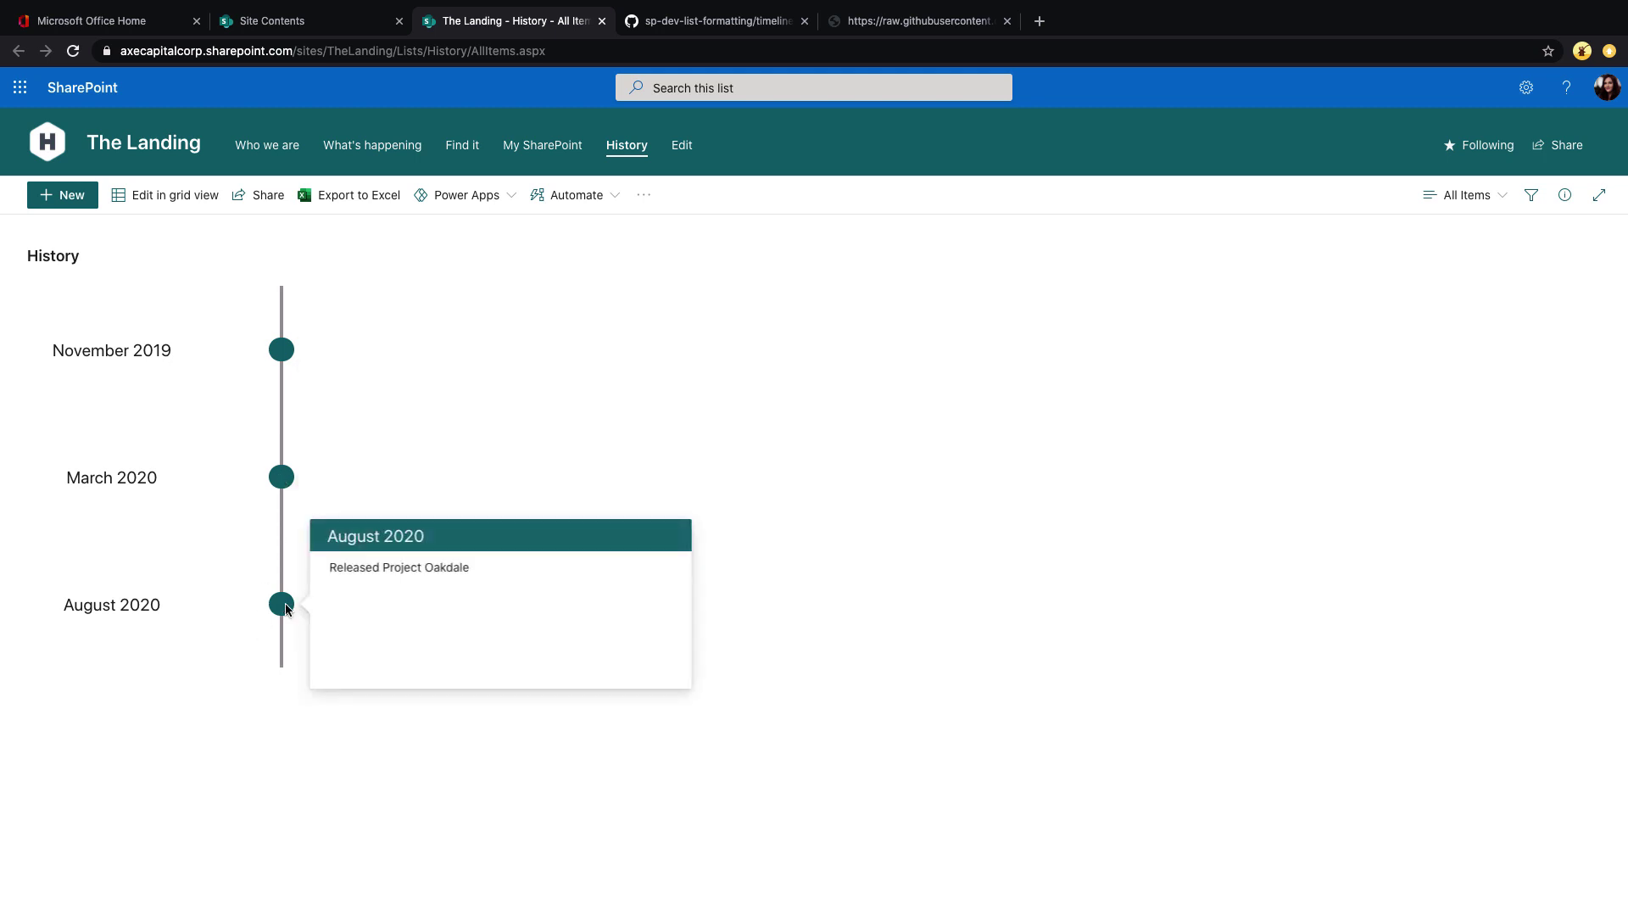
{"action": "left_click", "coordinate": [287, 488]}
{"action": "left_click", "coordinate": [1505, 689]}
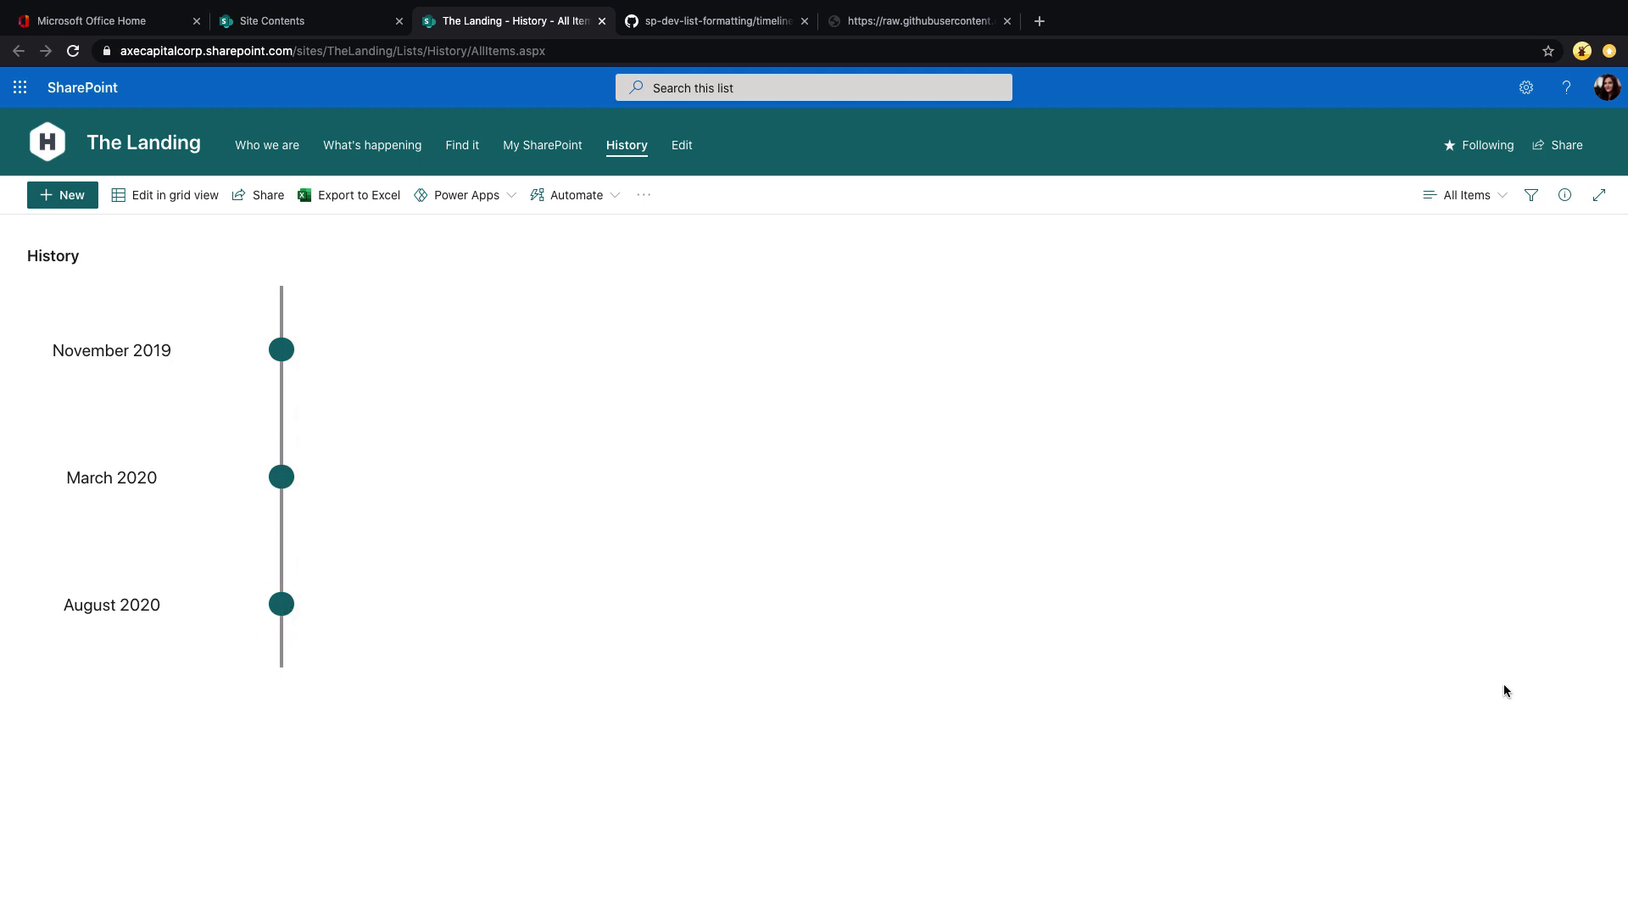